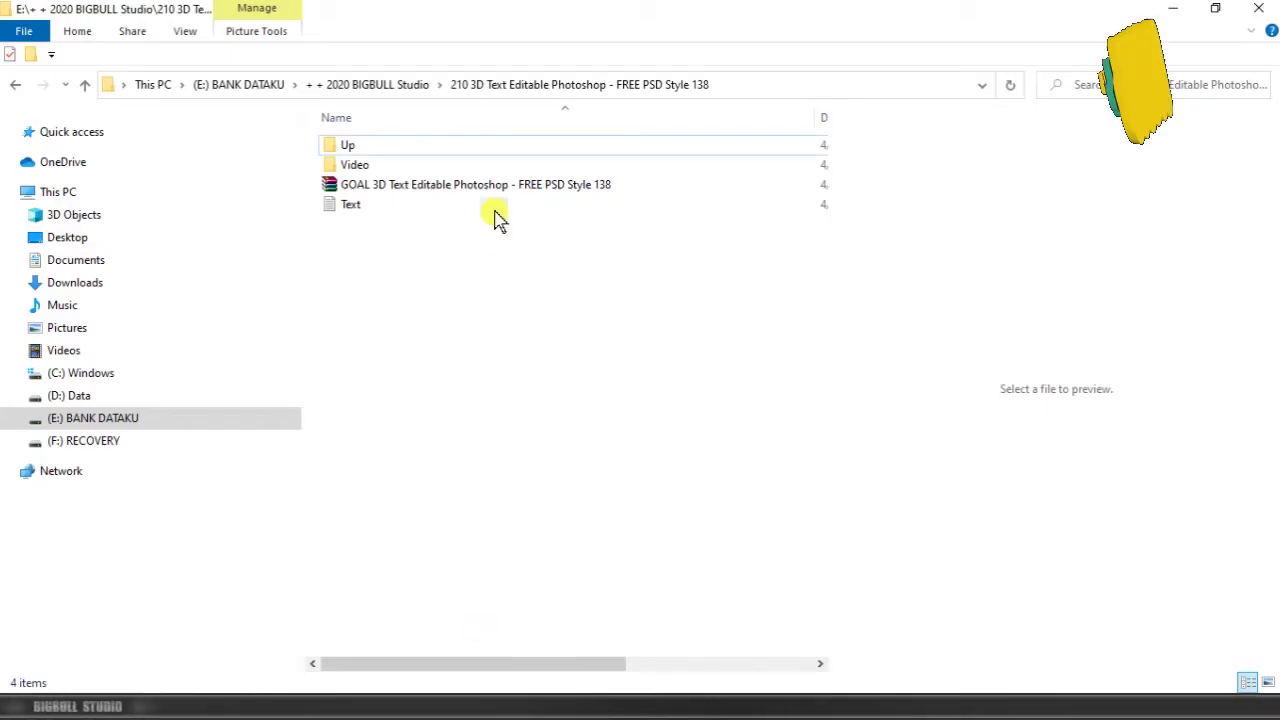
# Extract the GOAL 3D Text Editable Photoshop RAR archive into its current folder.
pyautogui.click(495, 188)
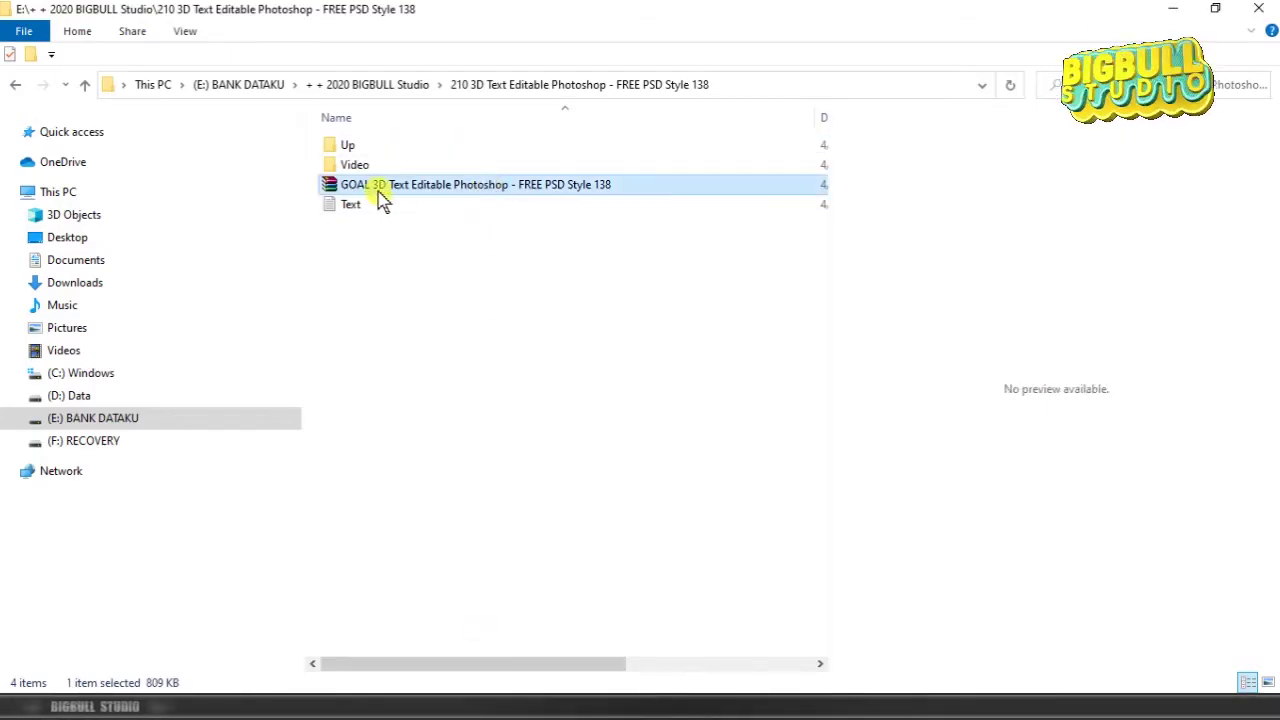
pyautogui.rightClick(590, 184)
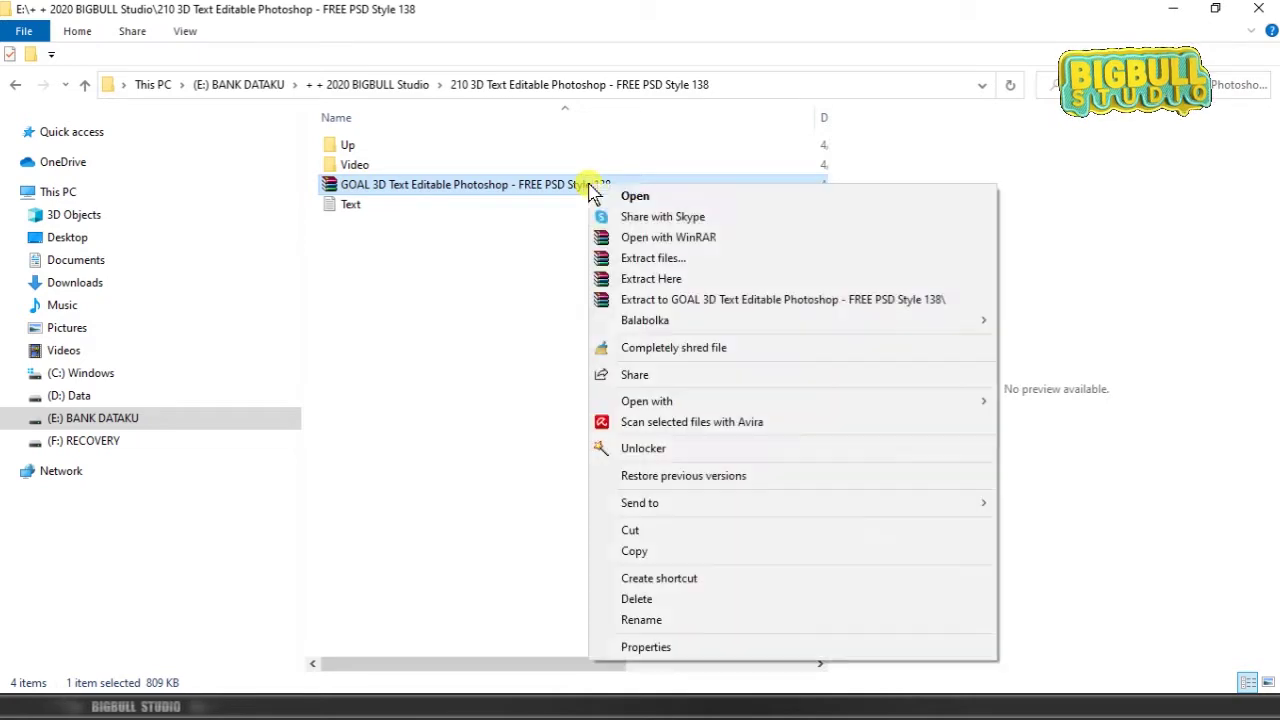
pyautogui.click(818, 289)
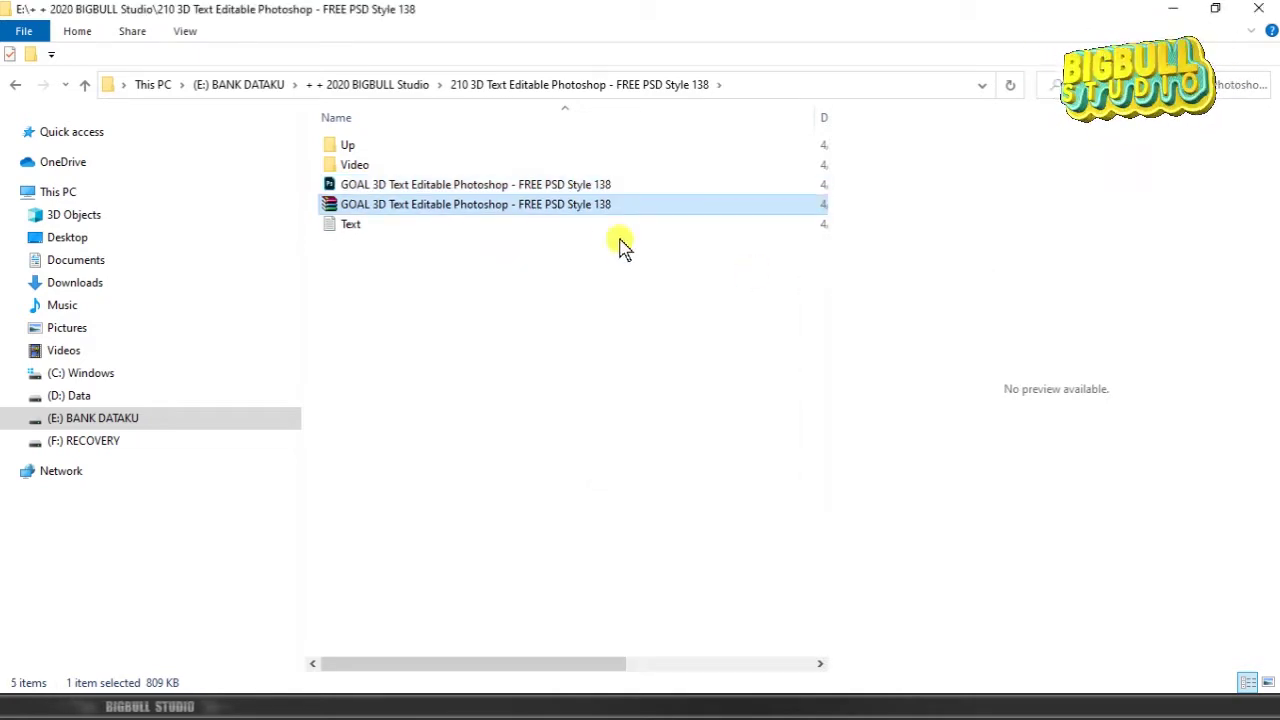
# Open the extracted GOAL 3D Text PSD in Photoshop.
pyautogui.click(584, 188)
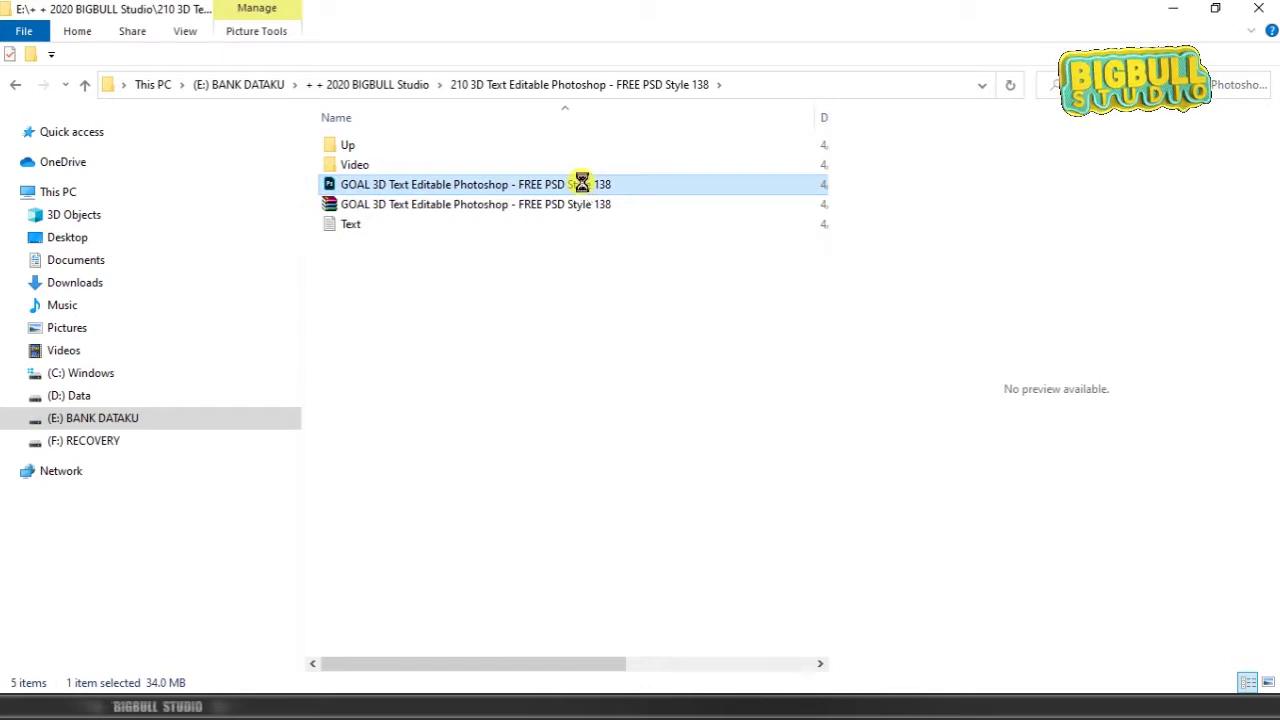
pyautogui.rightClick(582, 184)
pyautogui.click(725, 197)
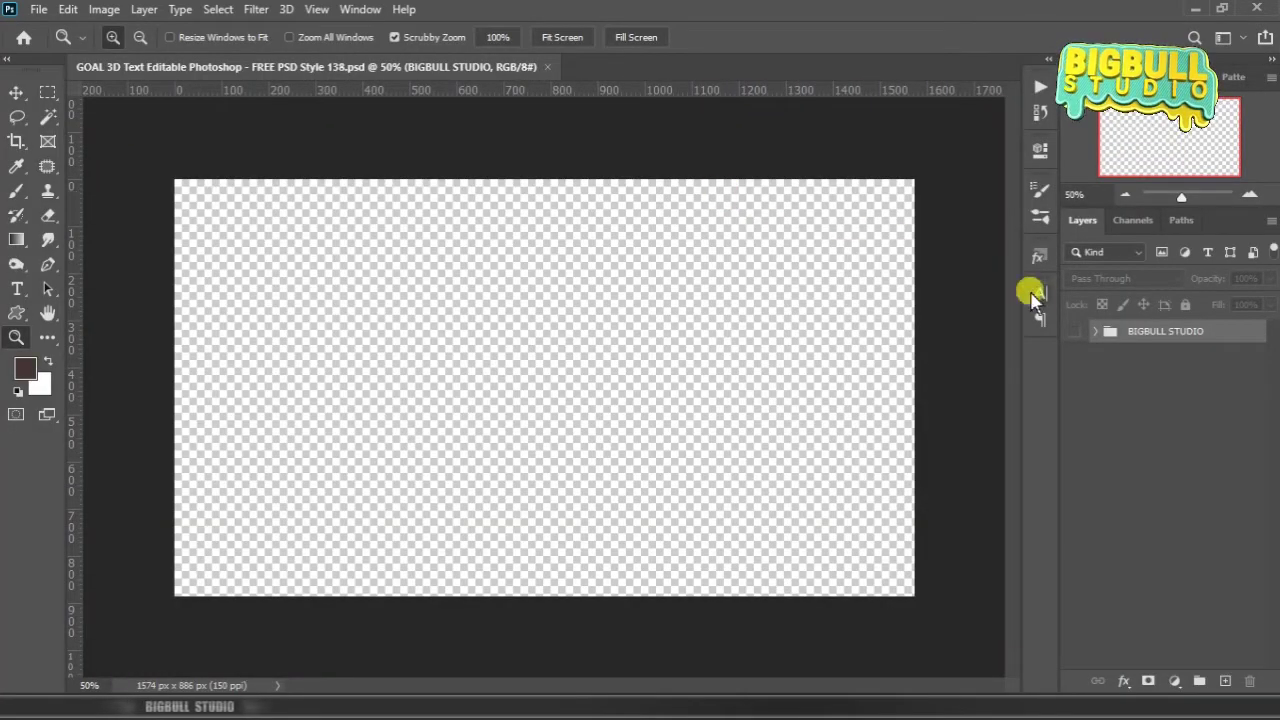
# Make the BIGBULL STUDIO group visible and fit the canvas on screen.
pyautogui.click(1080, 333)
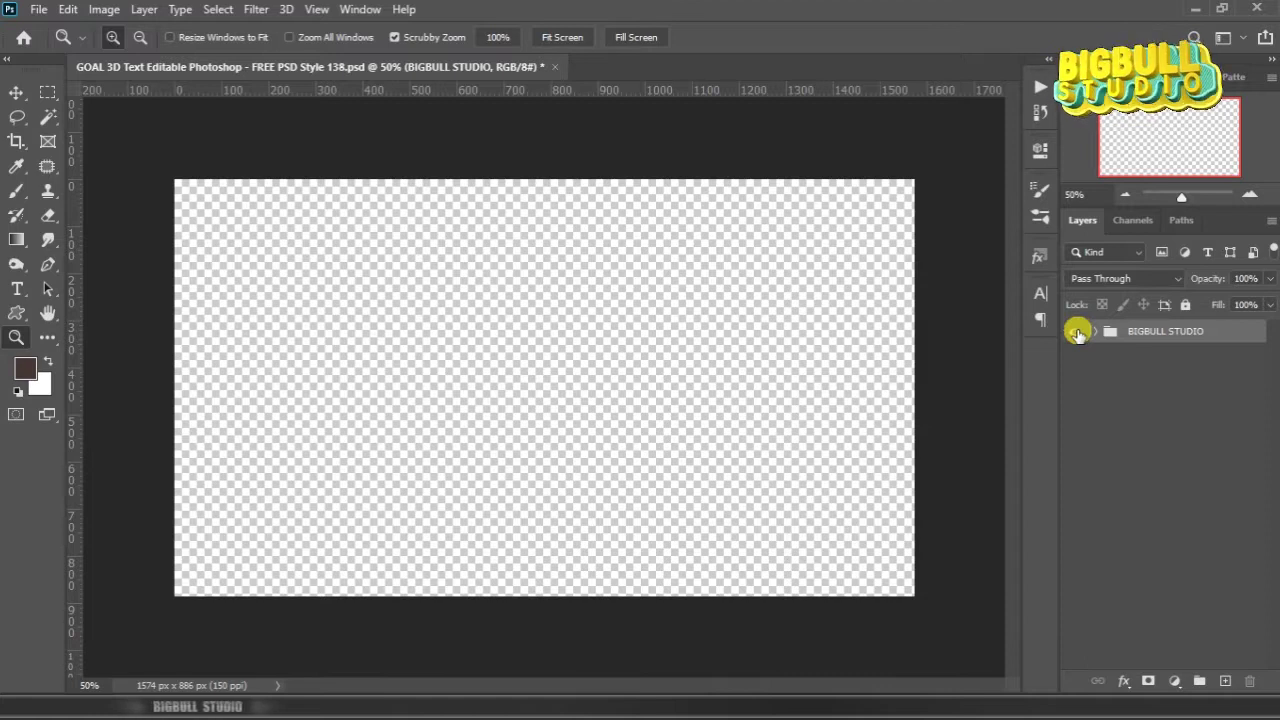
pyautogui.click(1078, 332)
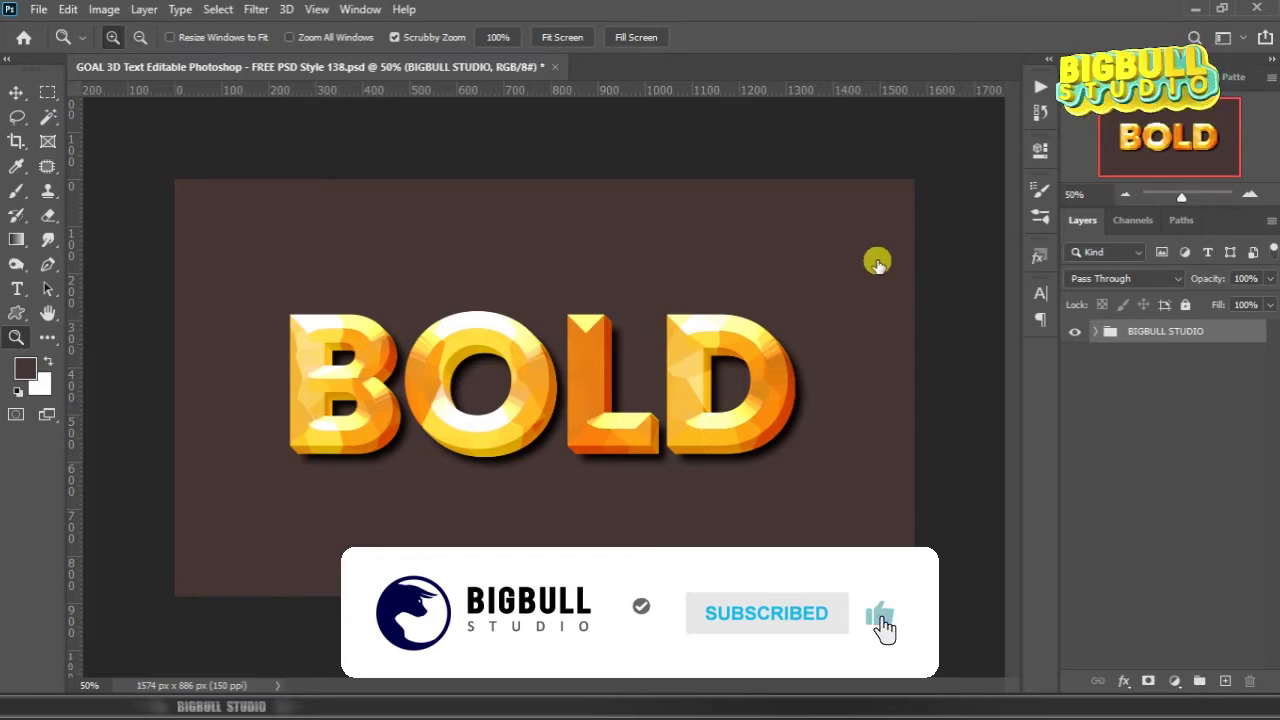
pyautogui.rightClick(648, 262)
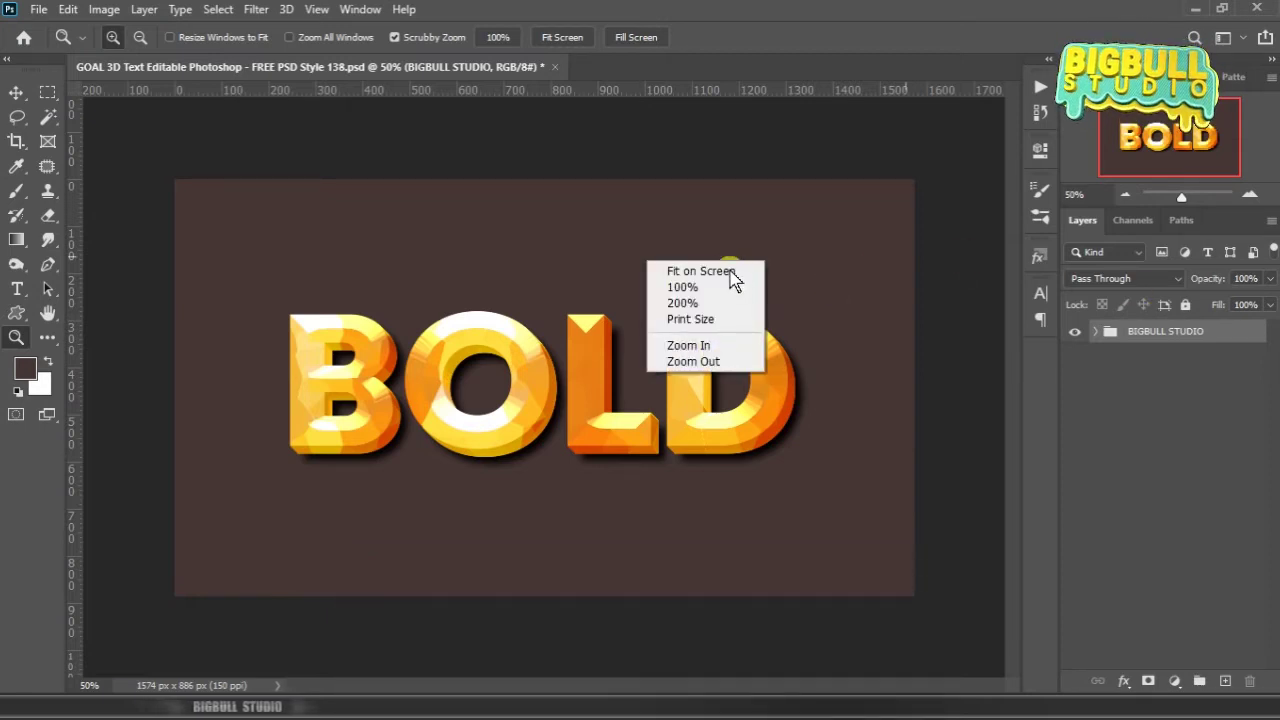
pyautogui.click(695, 272)
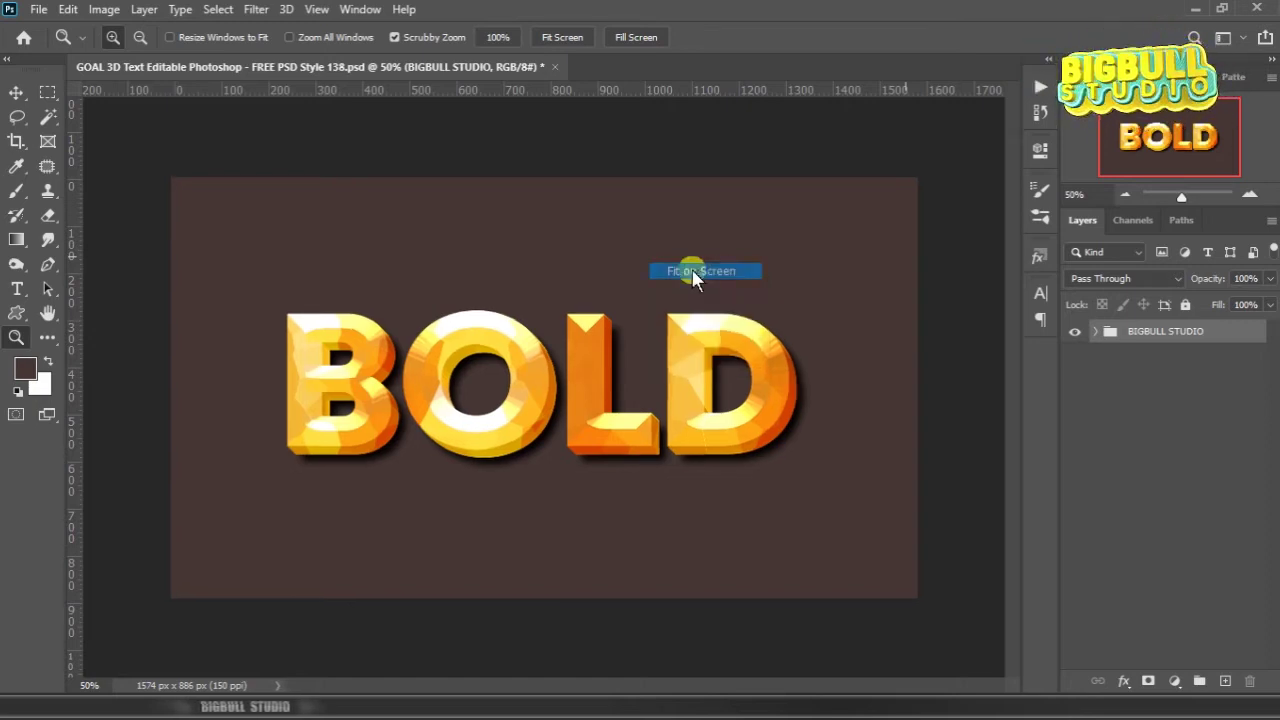
# Edit the Text Here smart object's contents and bring up the Text.txt word list.
pyautogui.click(1096, 333)
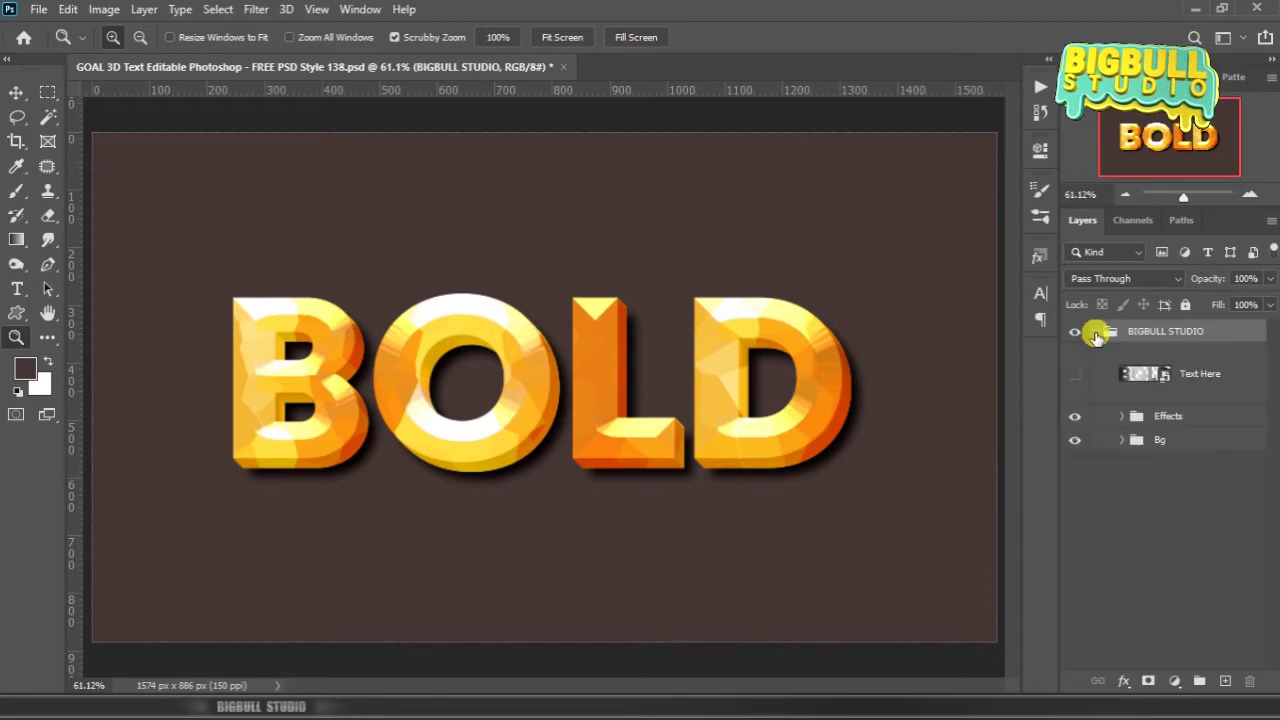
pyautogui.click(1211, 380)
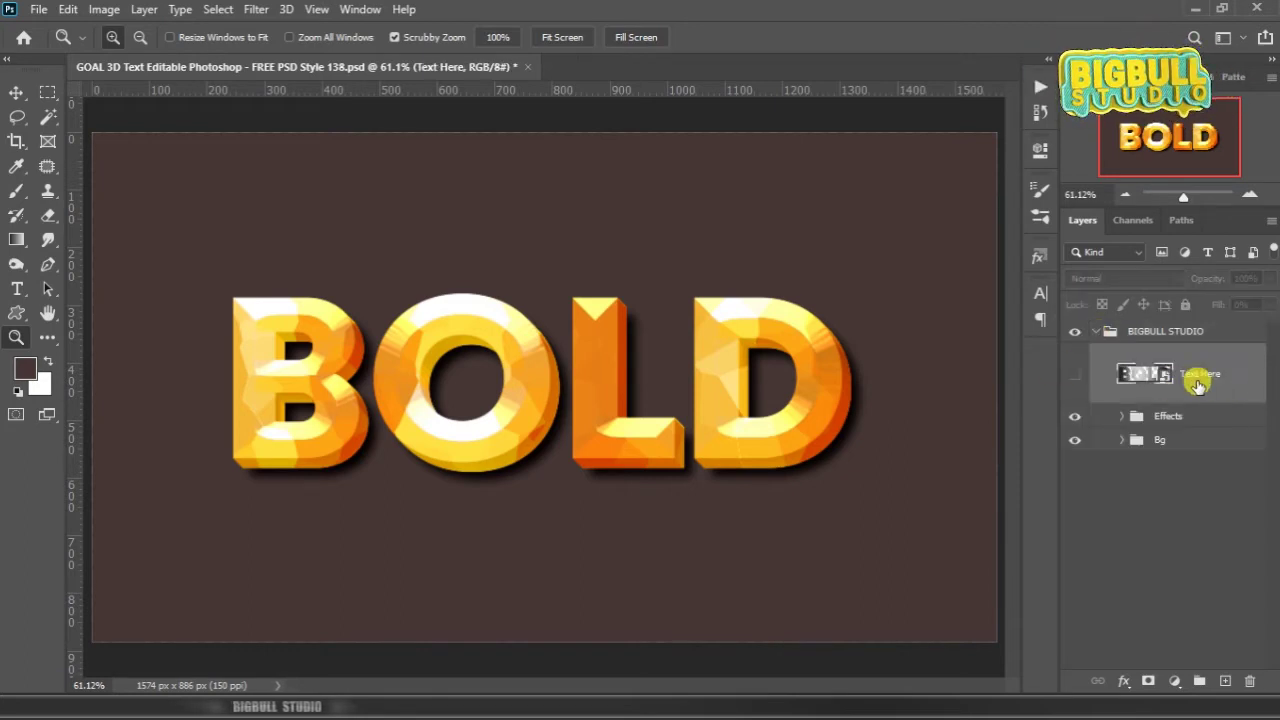
pyautogui.rightClick(1197, 385)
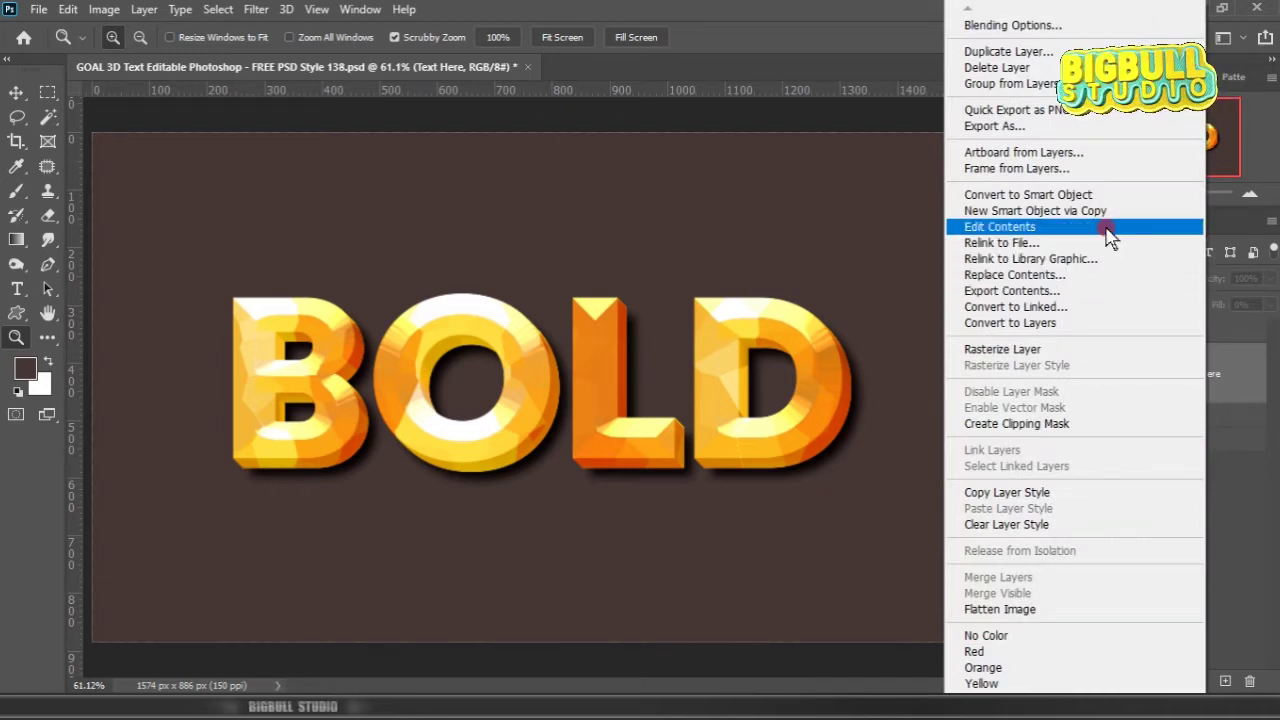
pyautogui.click(1108, 230)
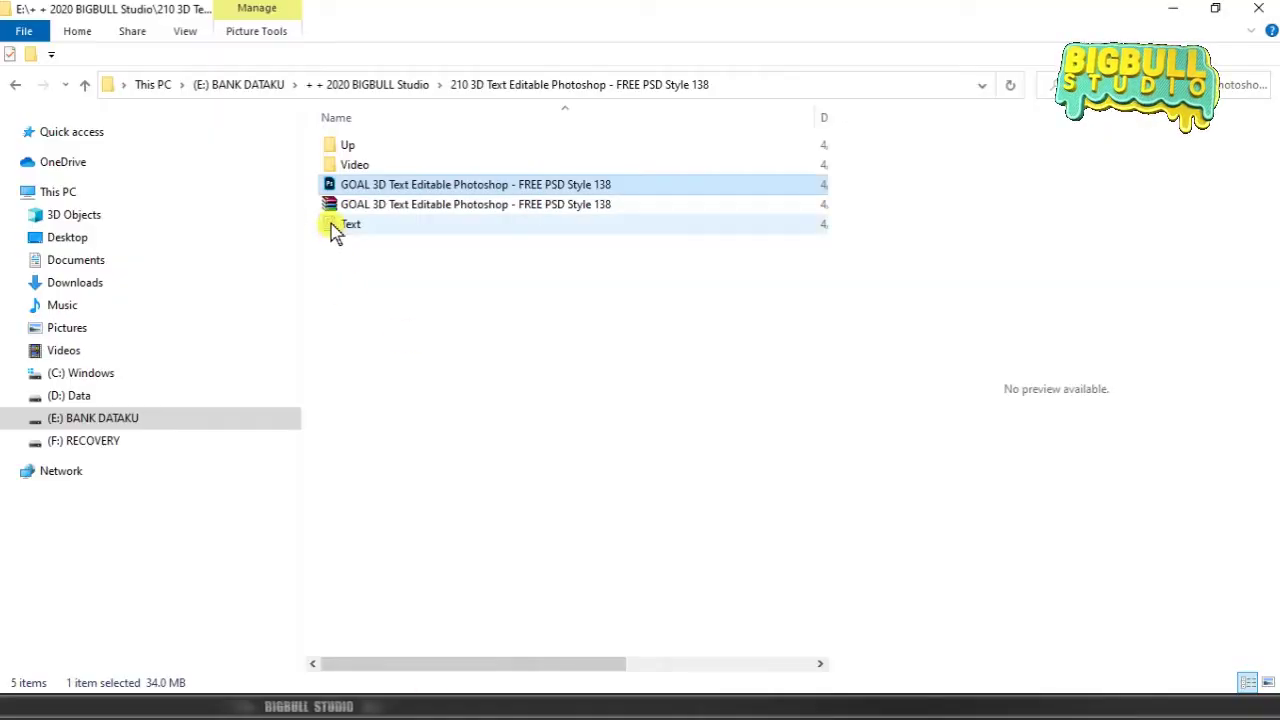
pyautogui.click(340, 225)
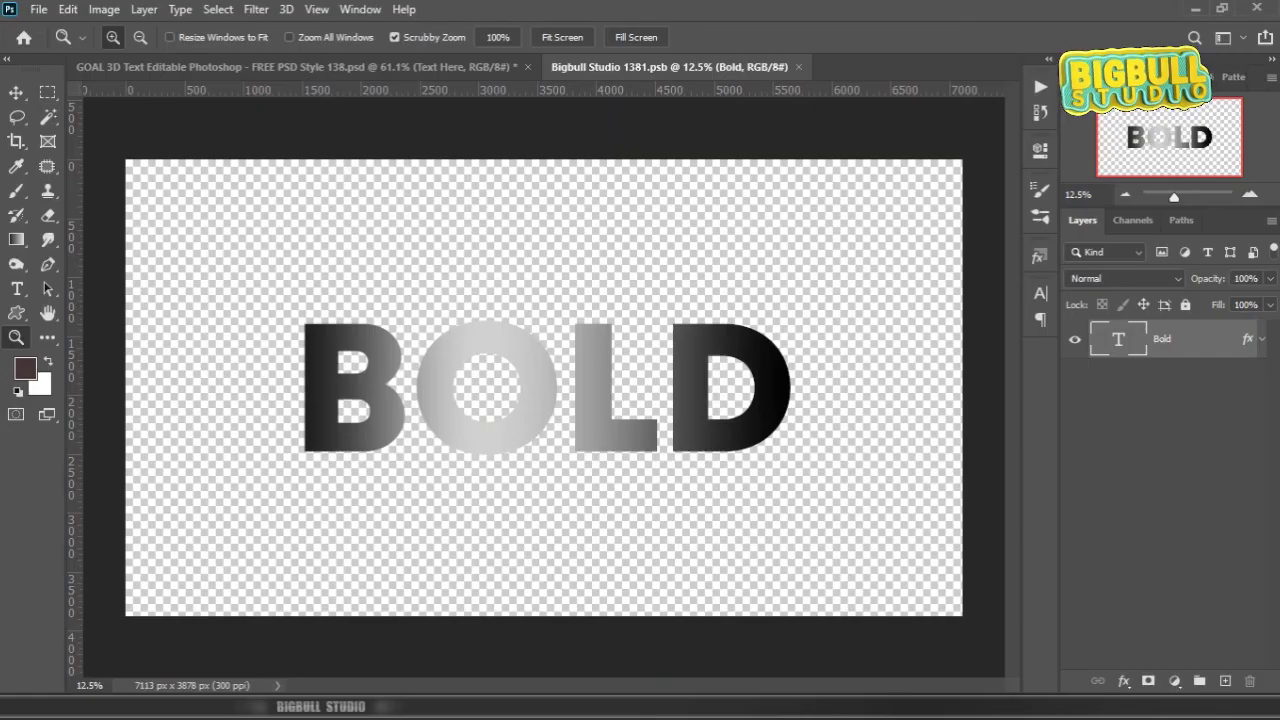
pyautogui.click(880, 690)
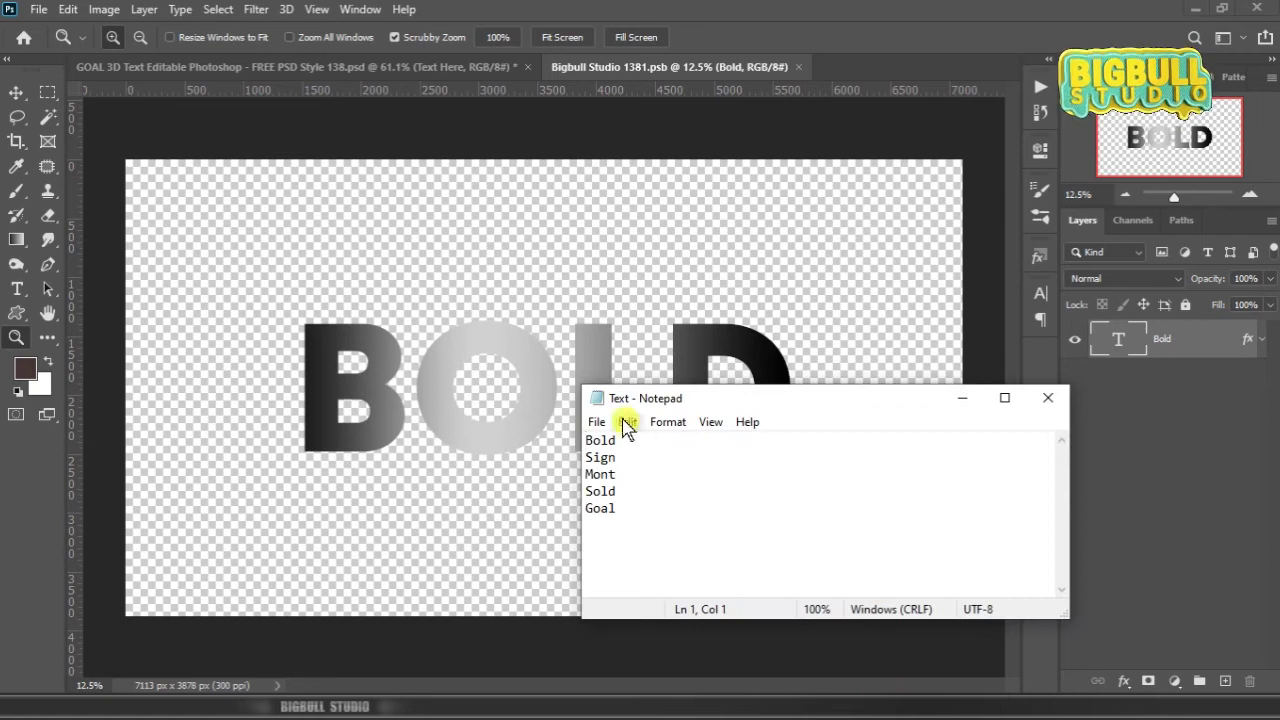
# Shrink the Notepad word list window and copy the word Sign.
pyautogui.moveTo(582, 386)
pyautogui.mouseDown()
pyautogui.moveTo(795, 448)
pyautogui.moveTo(1072, 455)
pyautogui.moveTo(1093, 444)
pyautogui.mouseUp()
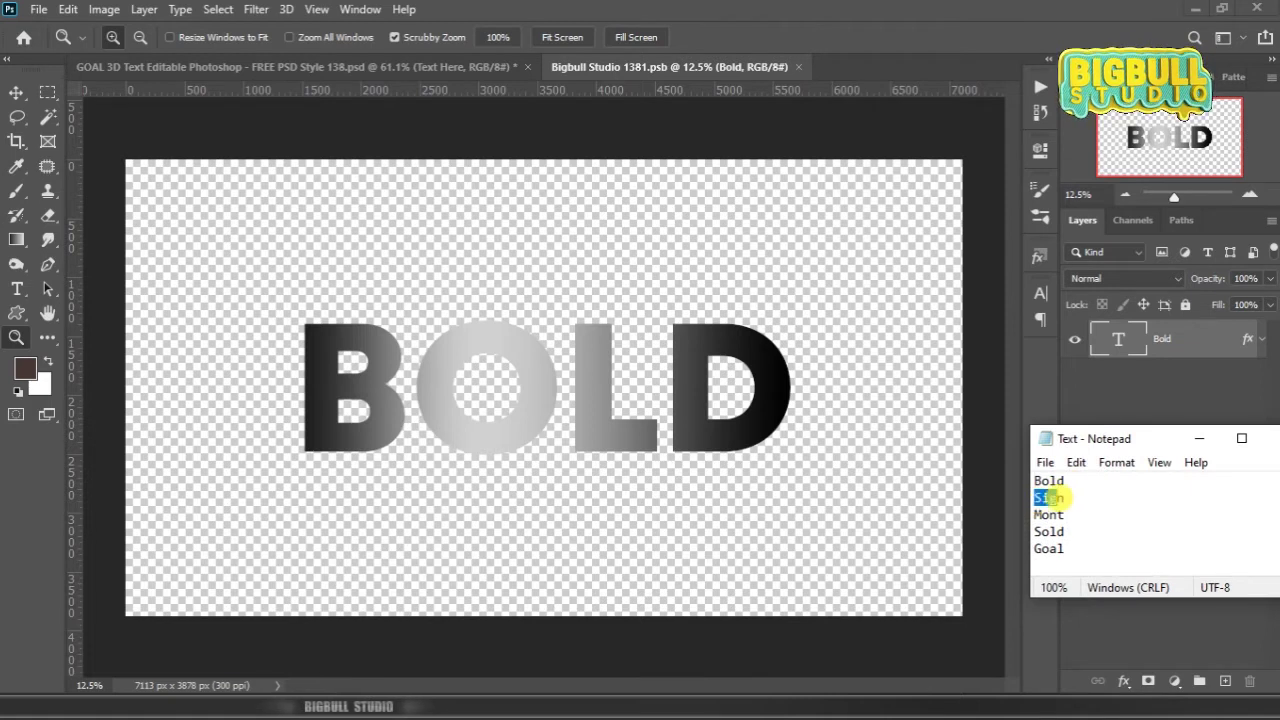
pyautogui.rightClick(1058, 497)
pyautogui.click(1110, 261)
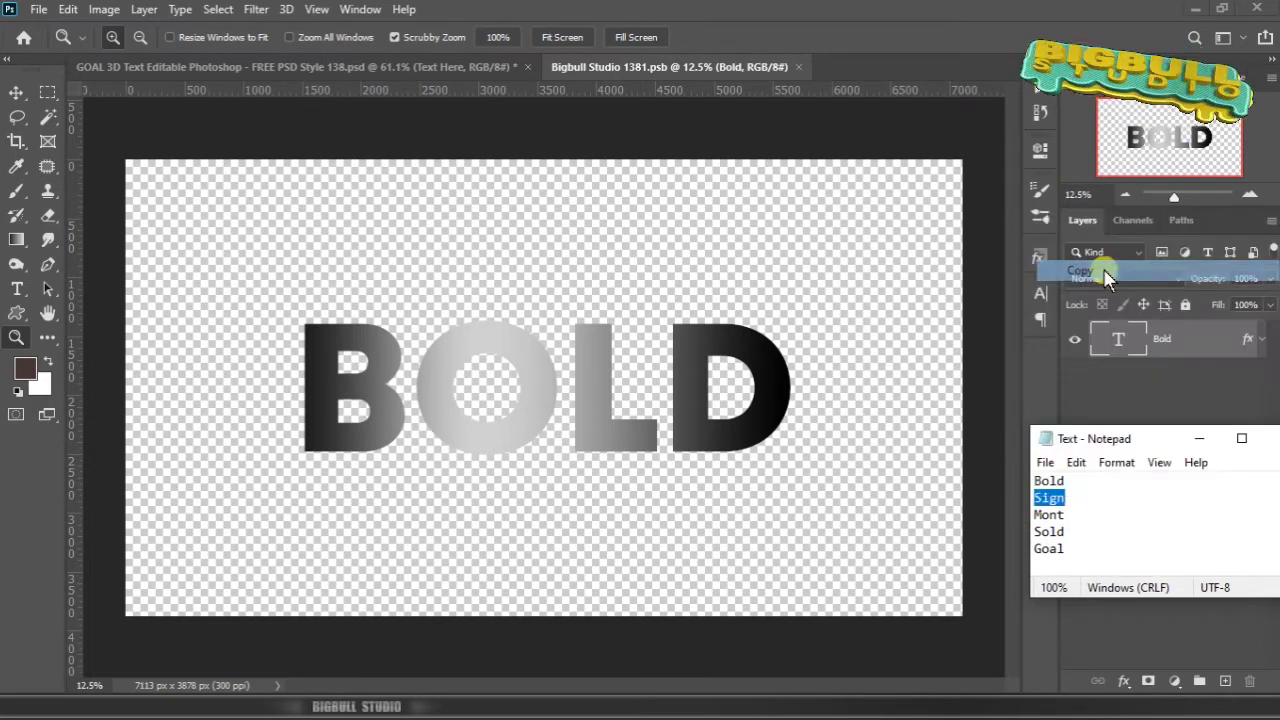
# Replace BOLD with SIGN in the smart object's text layer, then close the .psb.
pyautogui.click(1124, 336)
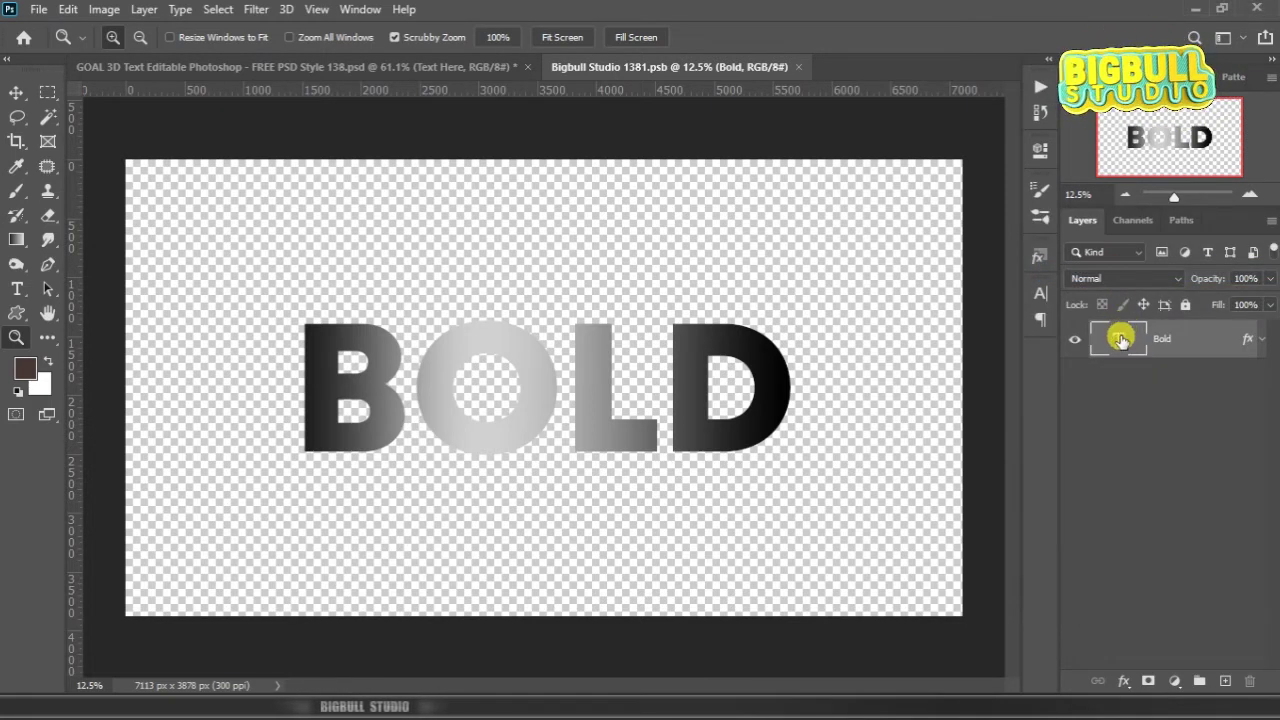
pyautogui.doubleClick(1119, 340)
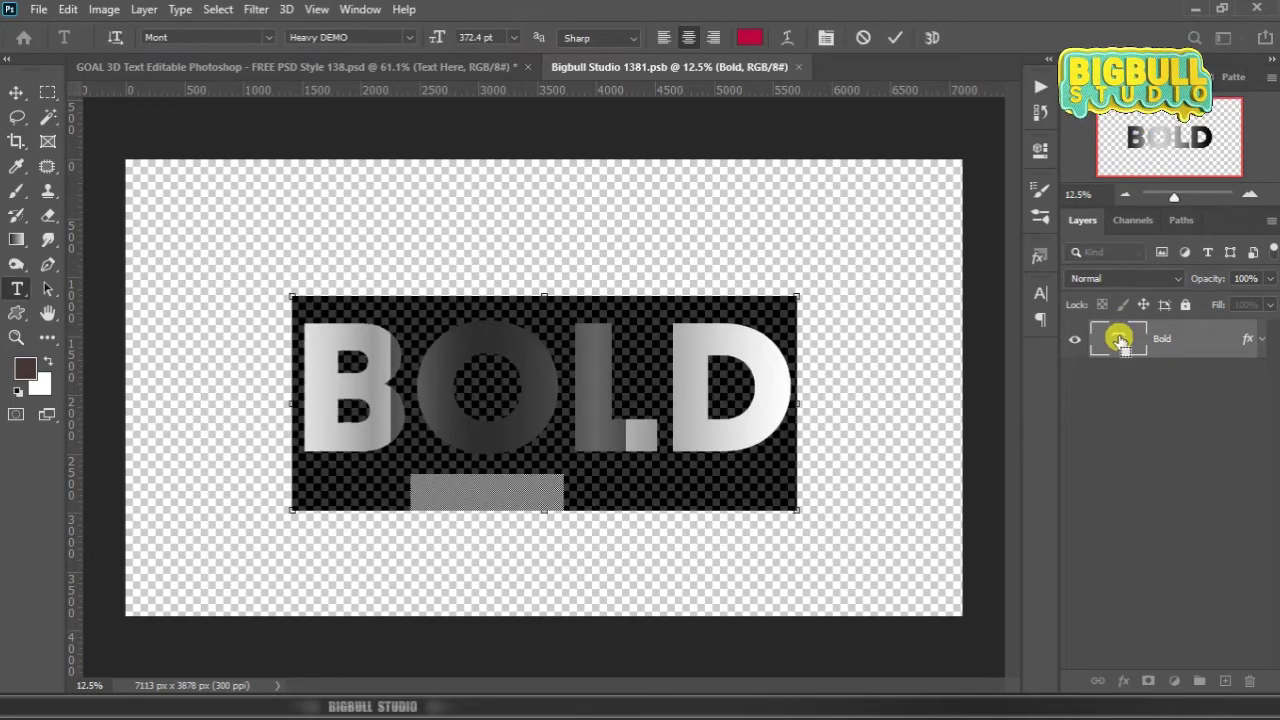
pyautogui.hotkey('ctrl', 'v')
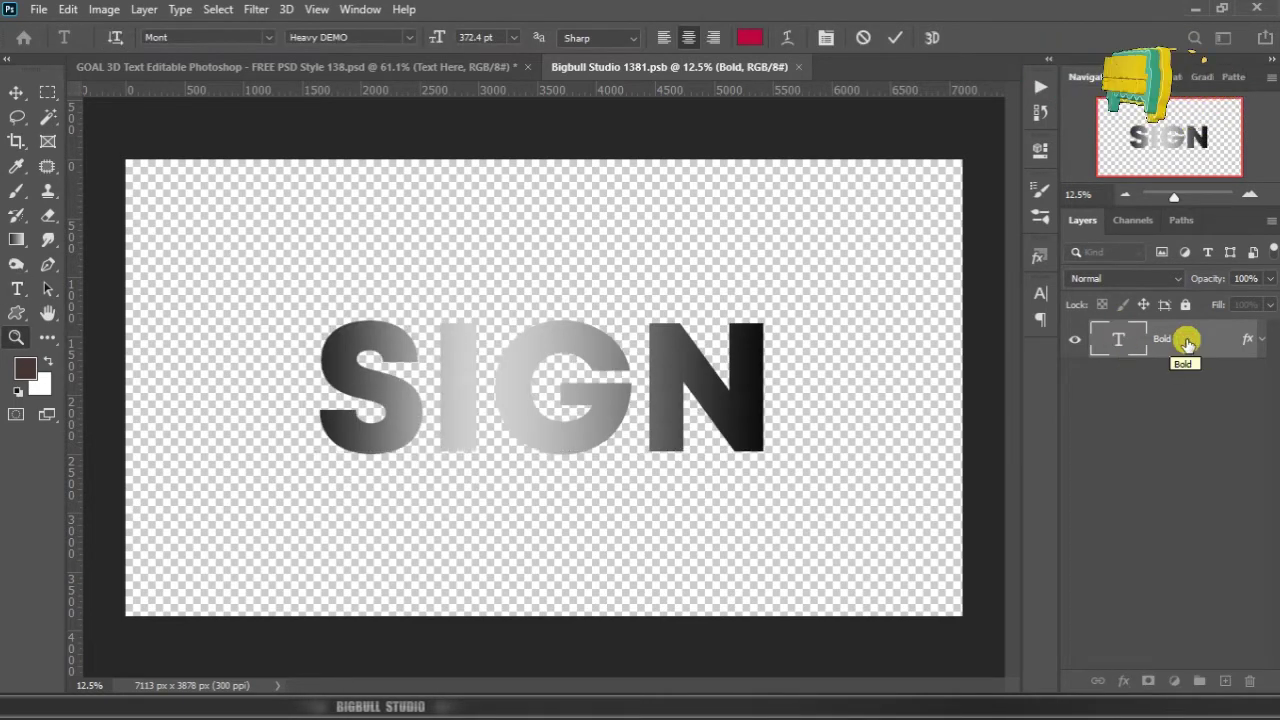
pyautogui.click(1187, 343)
pyautogui.press('v')
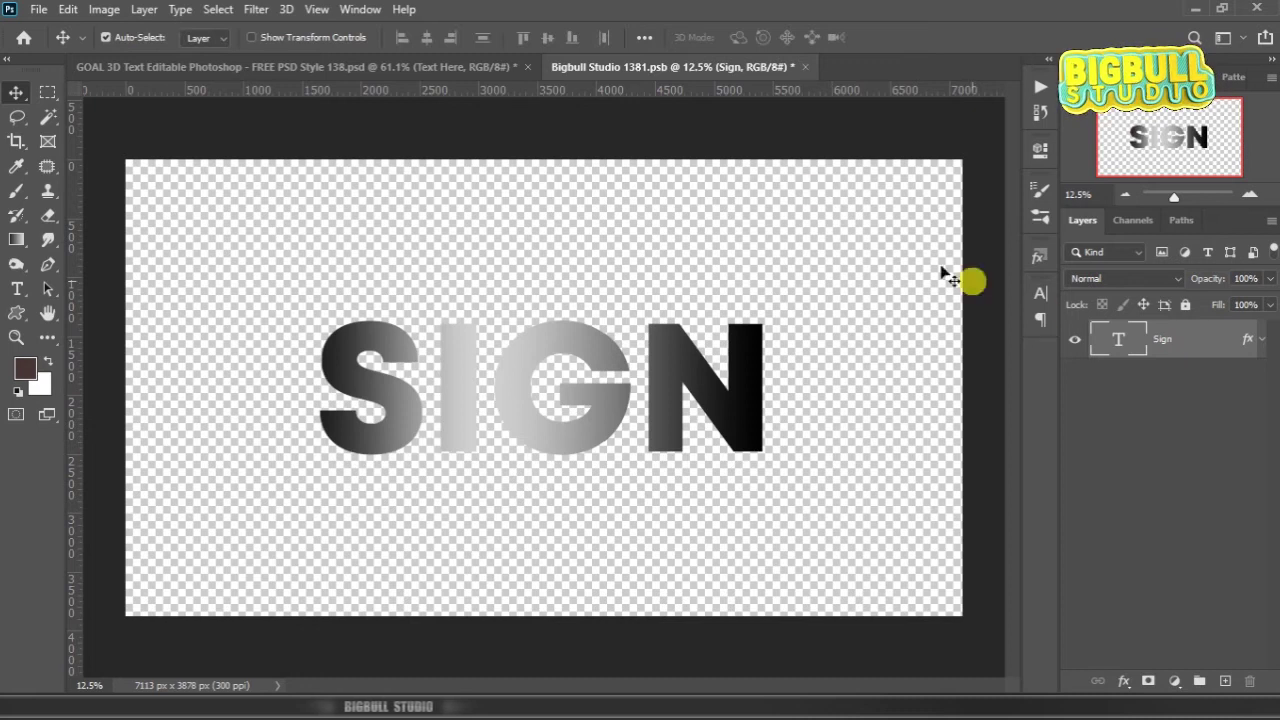
pyautogui.click(797, 67)
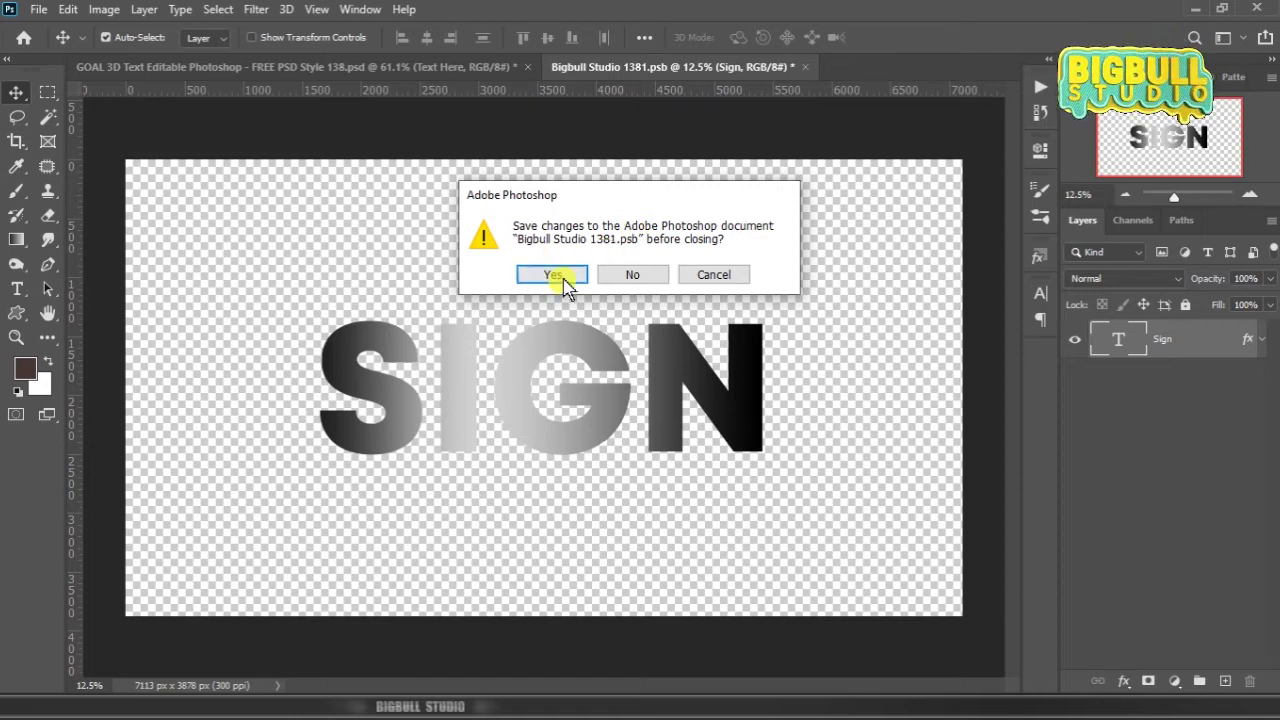
# Save the smart object so the main design shows SIGN, then reselect Text Here.
pyautogui.click(566, 275)
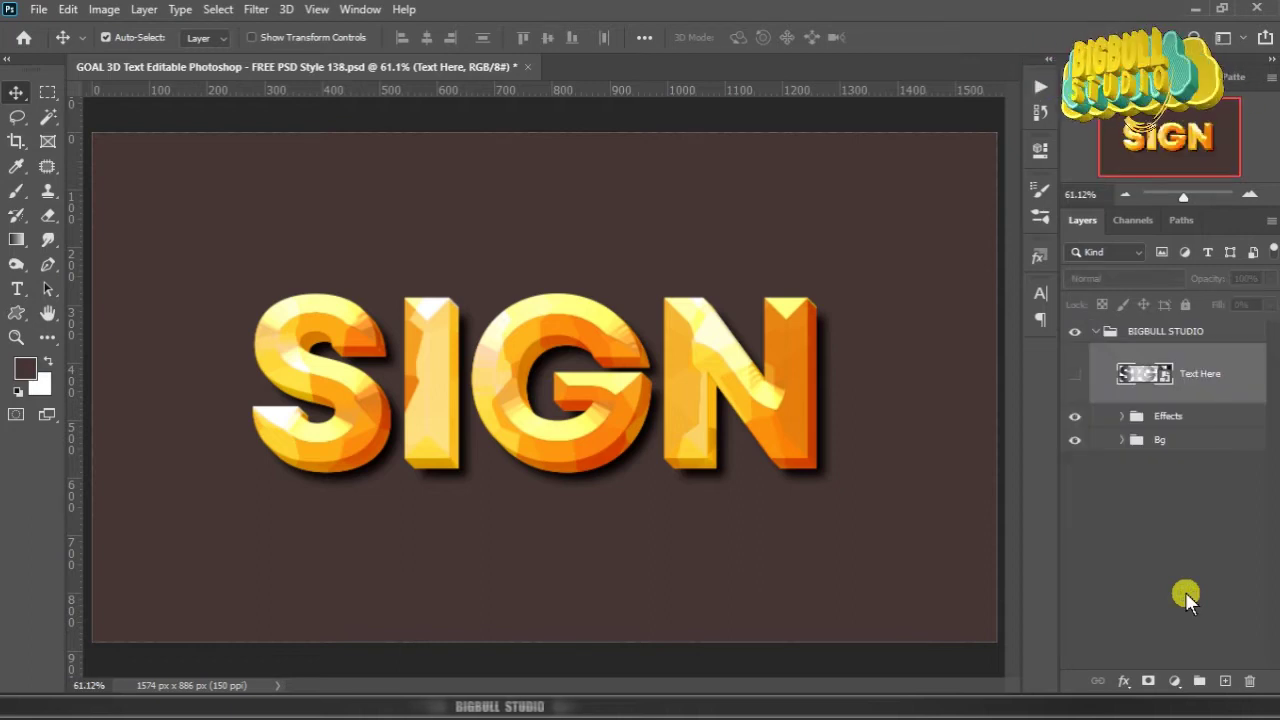
pyautogui.click(1185, 591)
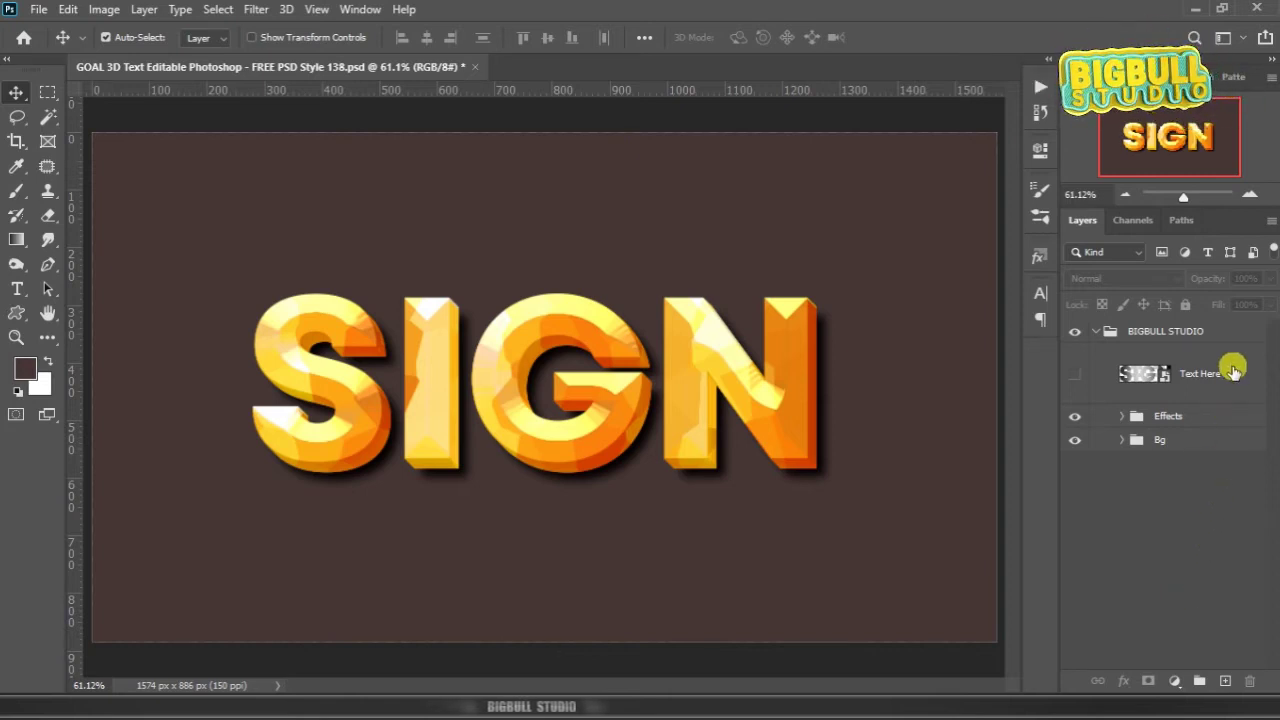
pyautogui.click(1233, 373)
# Reopen the Text Here smart object contents and copy Mont from the word list.
pyautogui.rightClick(1233, 373)
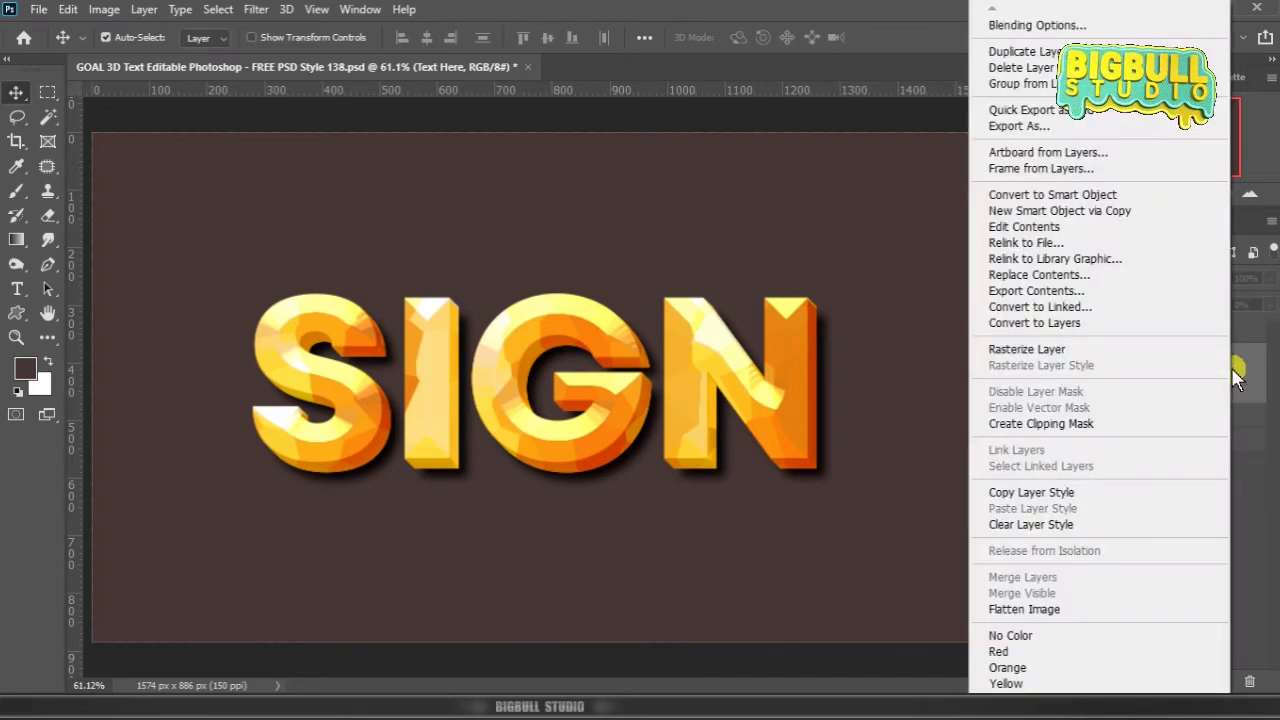
pyautogui.click(1133, 230)
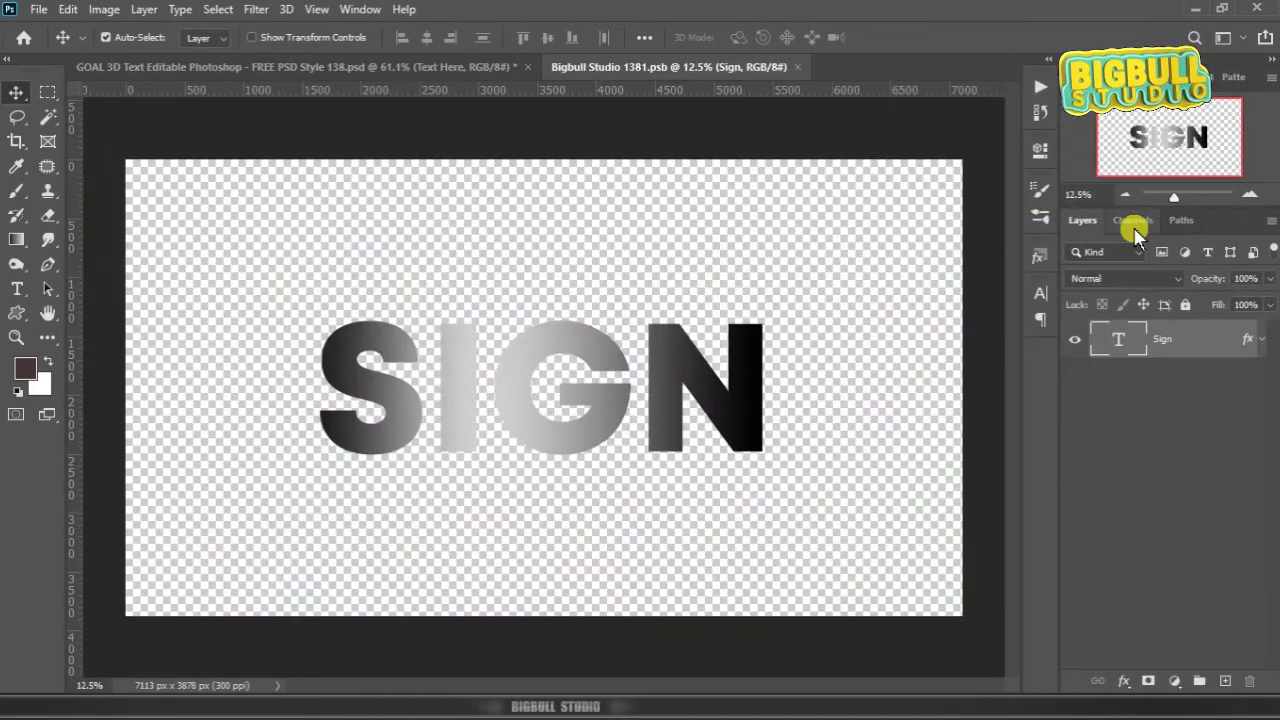
pyautogui.hotkey('alt', 'Tab')
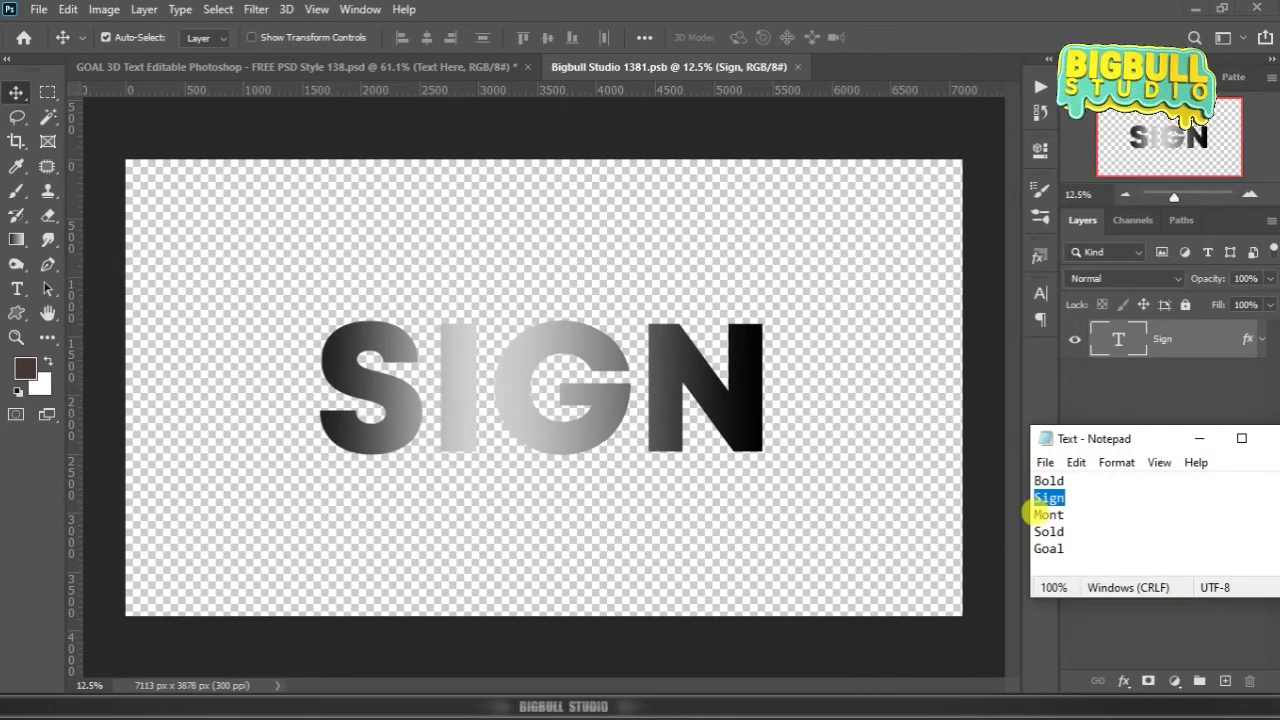
pyautogui.doubleClick(1045, 514)
pyautogui.rightClick(1048, 514)
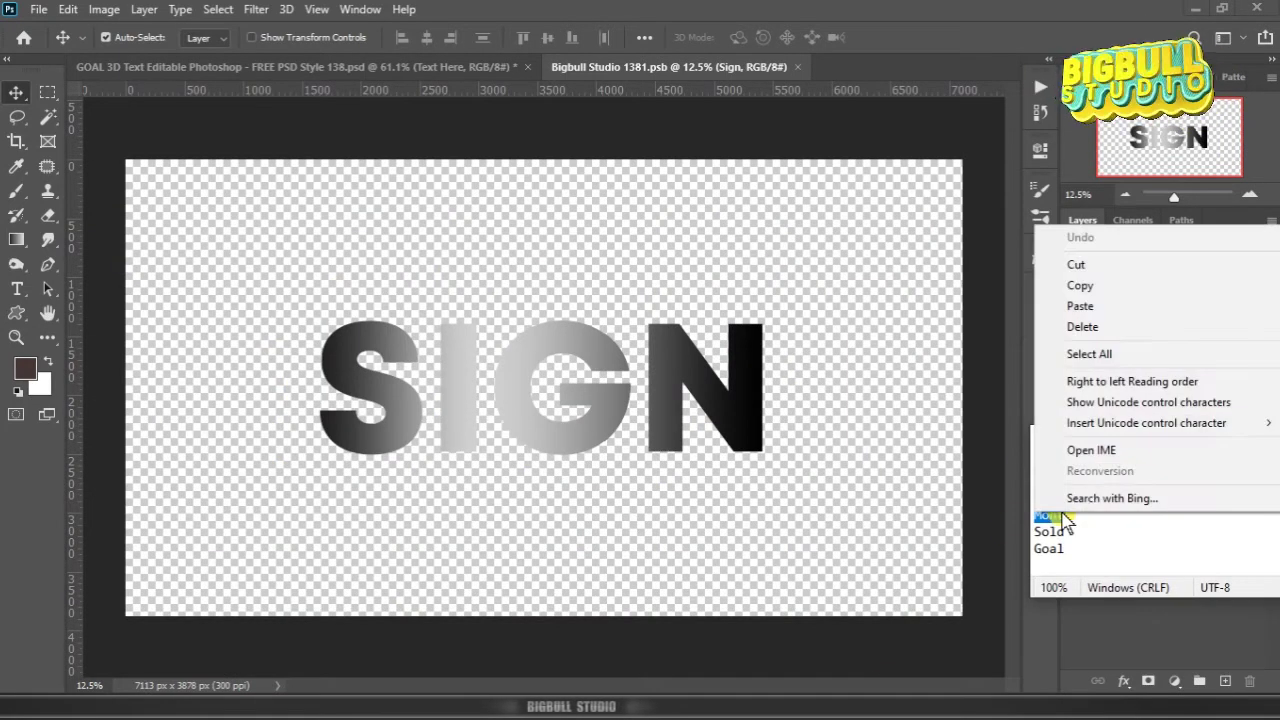
pyautogui.click(1160, 289)
# Replace the SIGN text with MONT and commit the edit.
pyautogui.click(1137, 334)
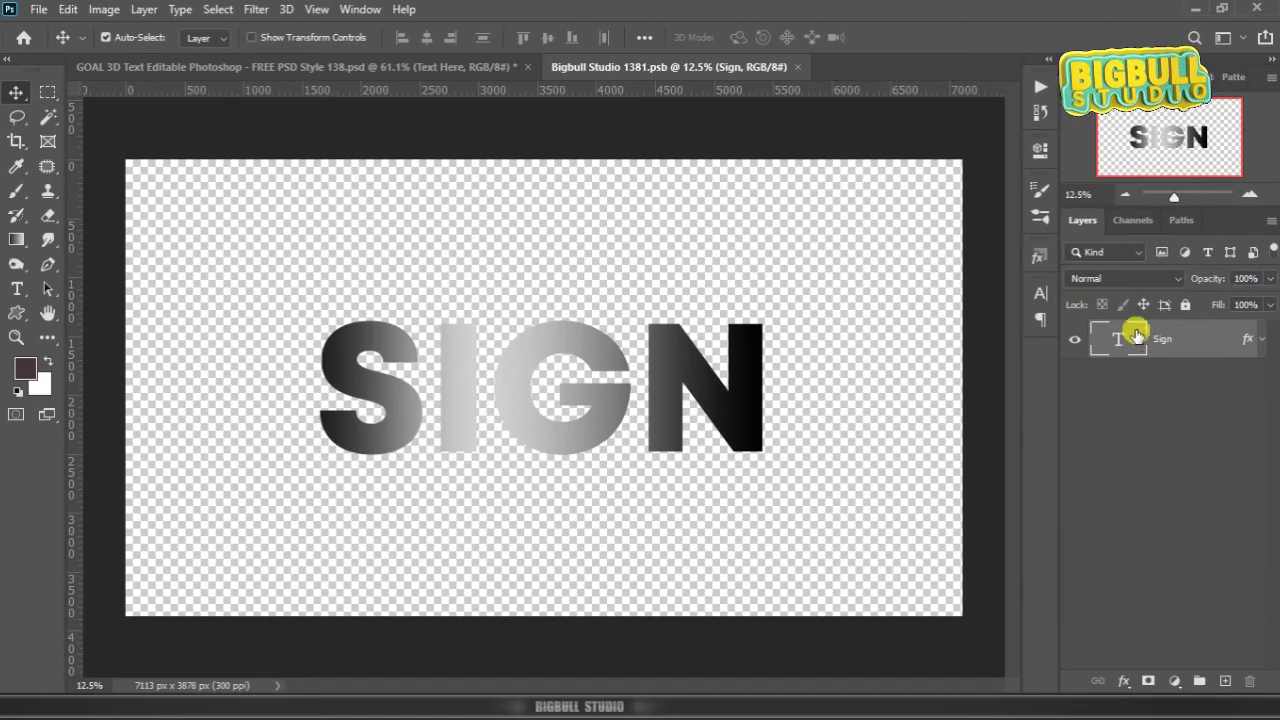
pyautogui.doubleClick(1114, 340)
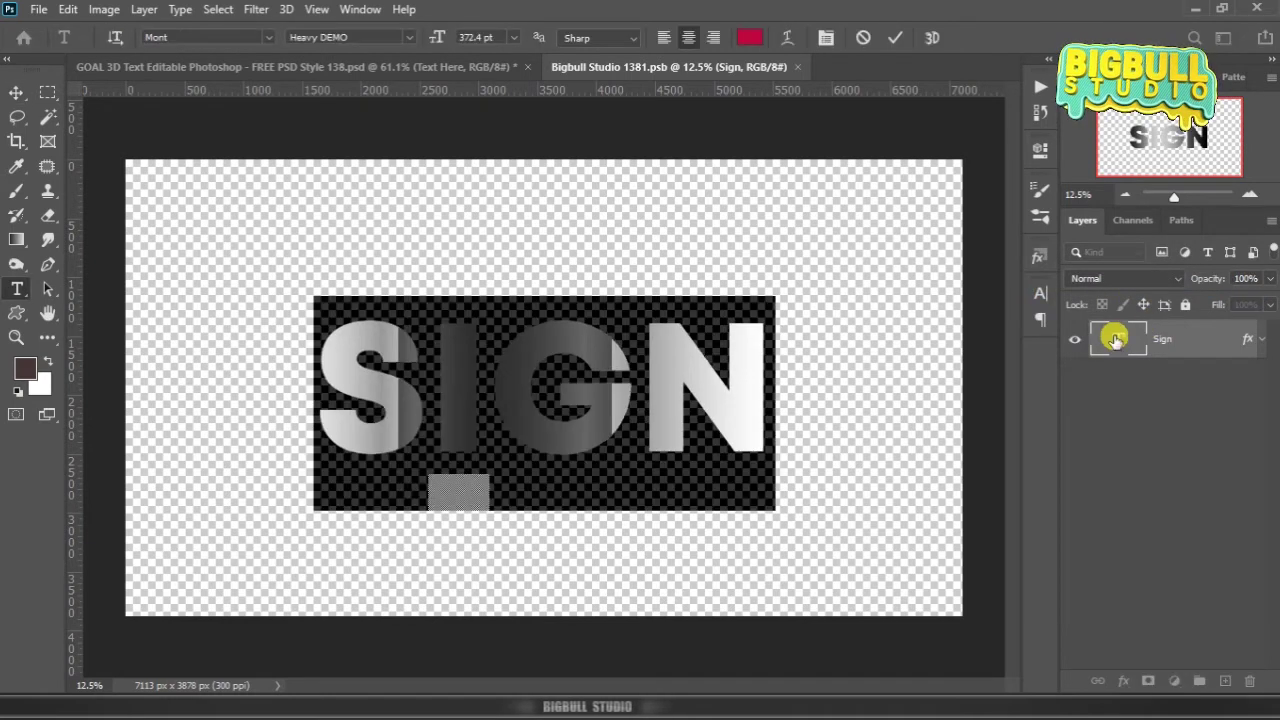
pyautogui.hotkey('ctrl', 'v')
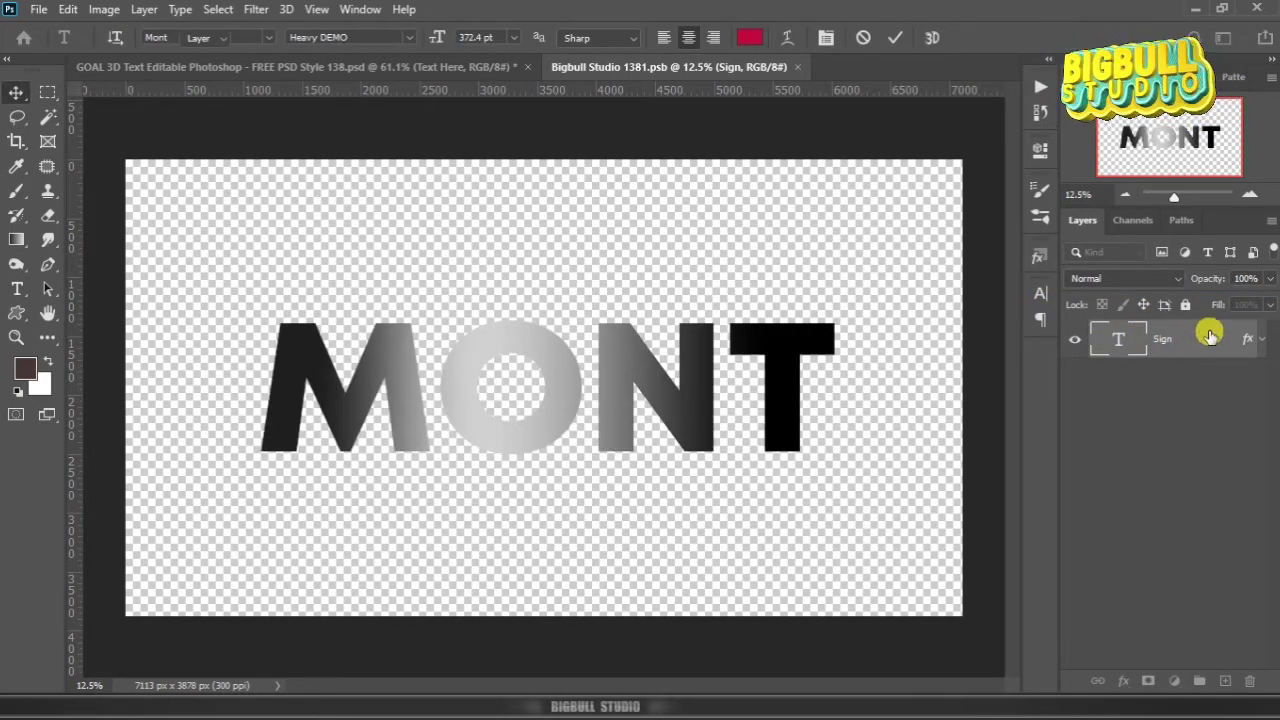
pyautogui.hotkey('ctrl', 'Return')
pyautogui.press('v')
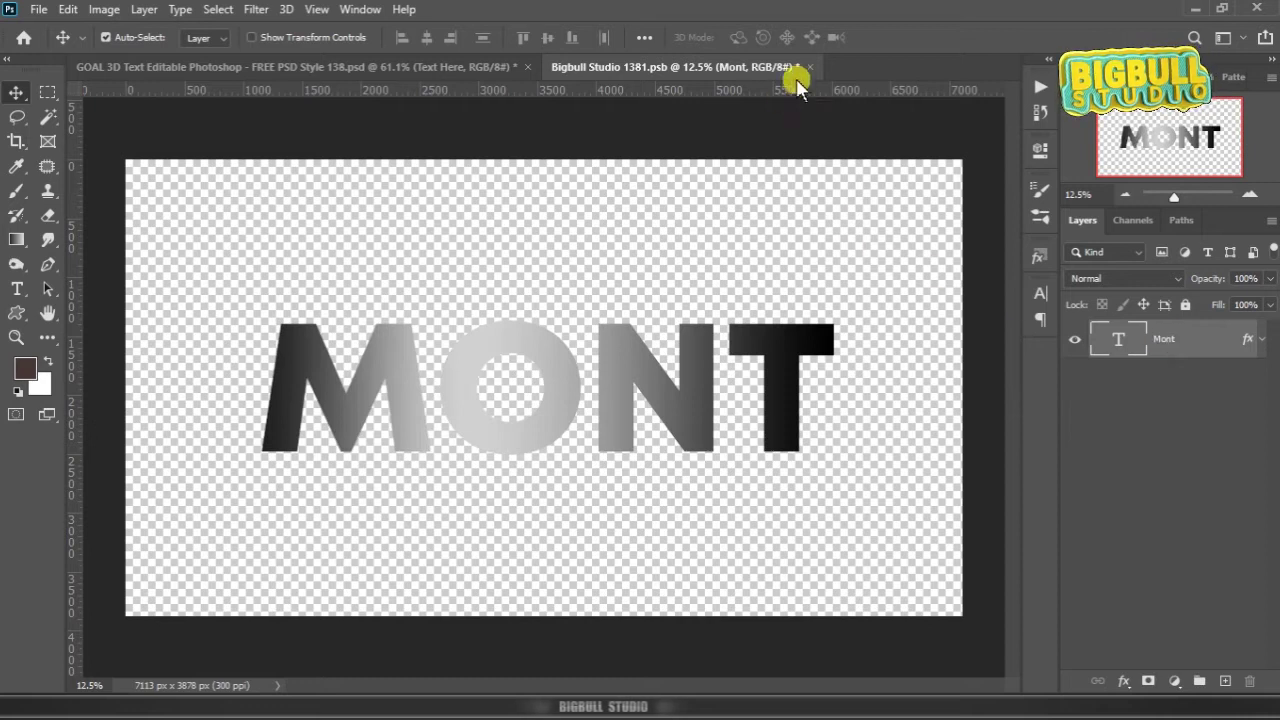
# Save and close Bigbull Studio 1381.psb so the main design displays MONT.
pyautogui.click(809, 67)
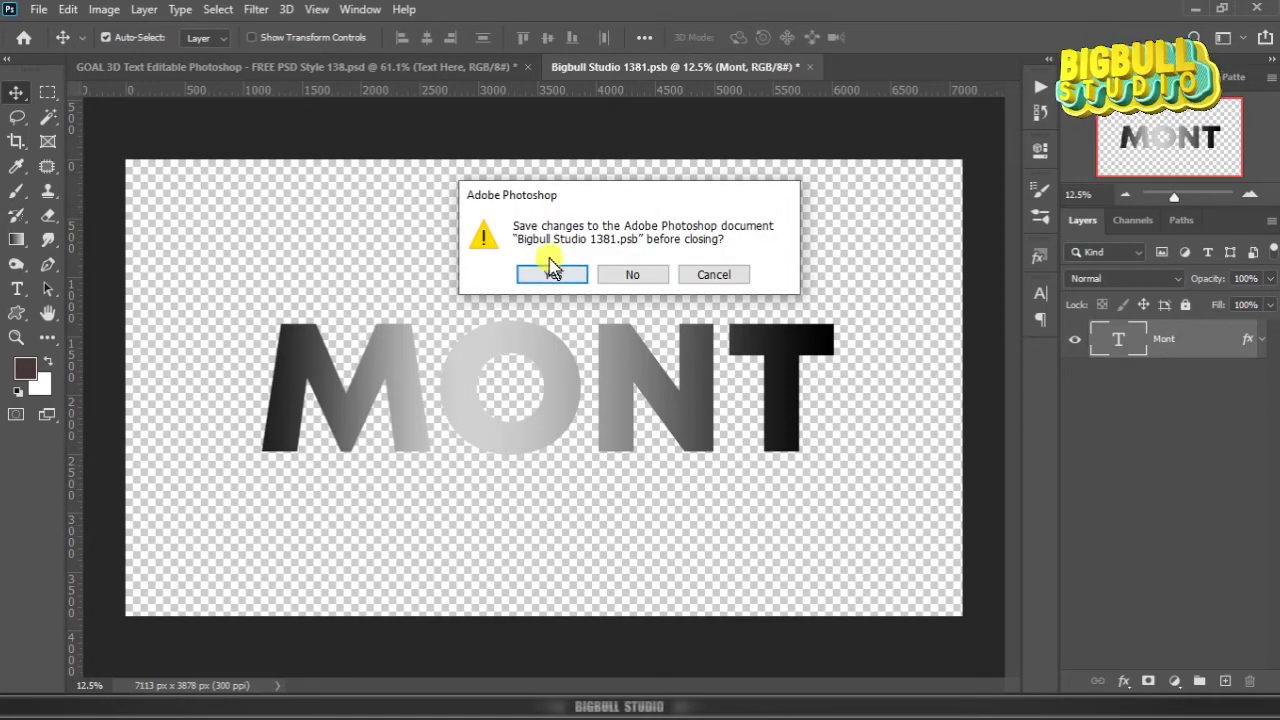
pyautogui.click(577, 279)
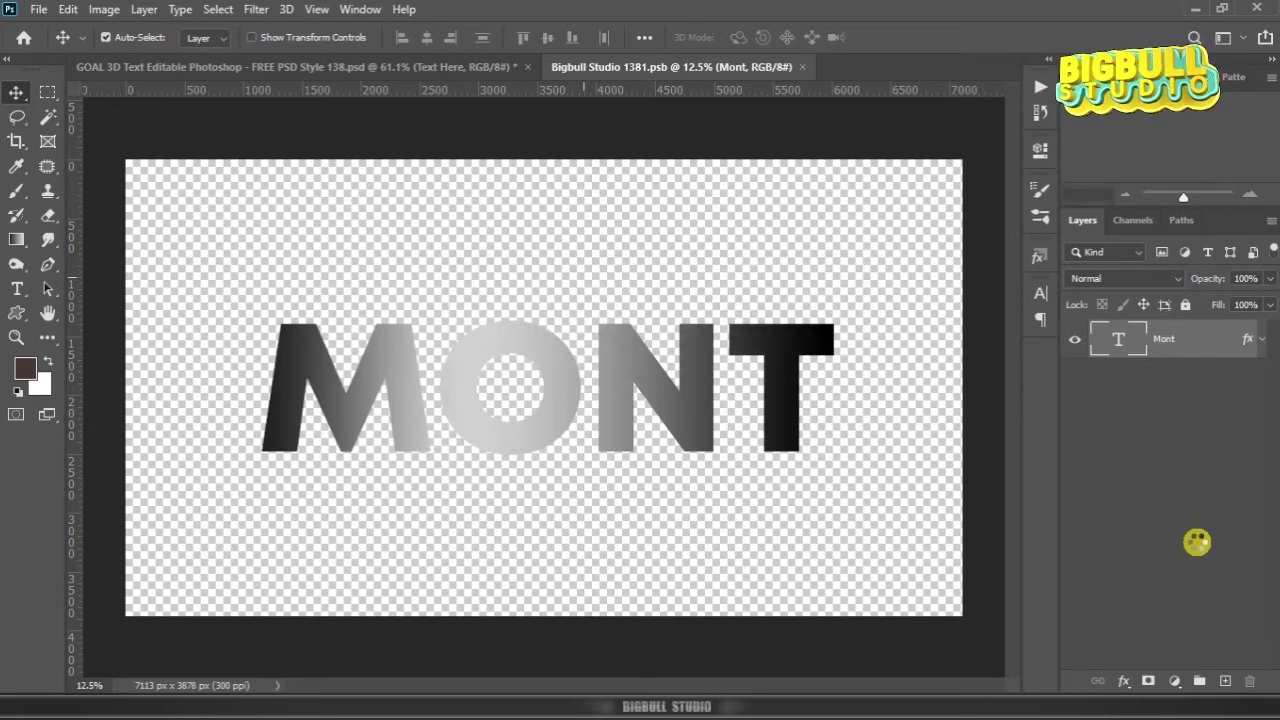
pyautogui.hotkey('ctrl', 'w')
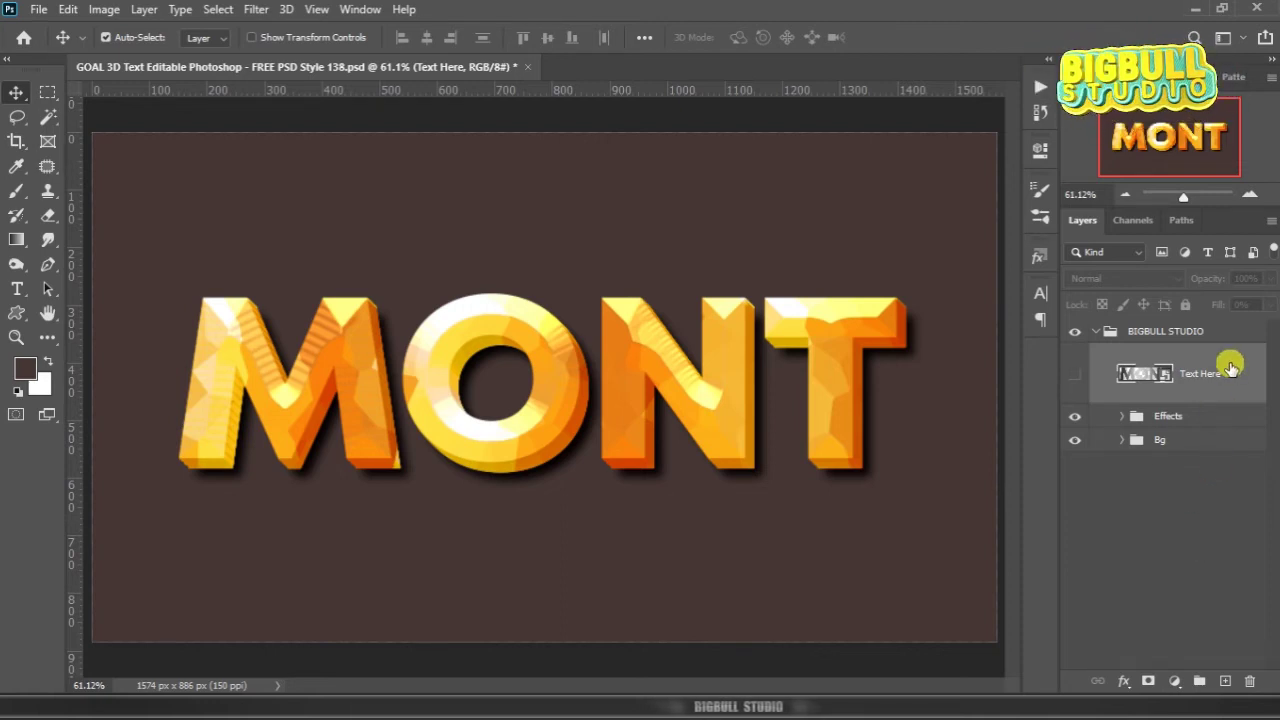
# Reopen the Text Here smart object contents and copy Sold from the word list.
pyautogui.rightClick(1230, 368)
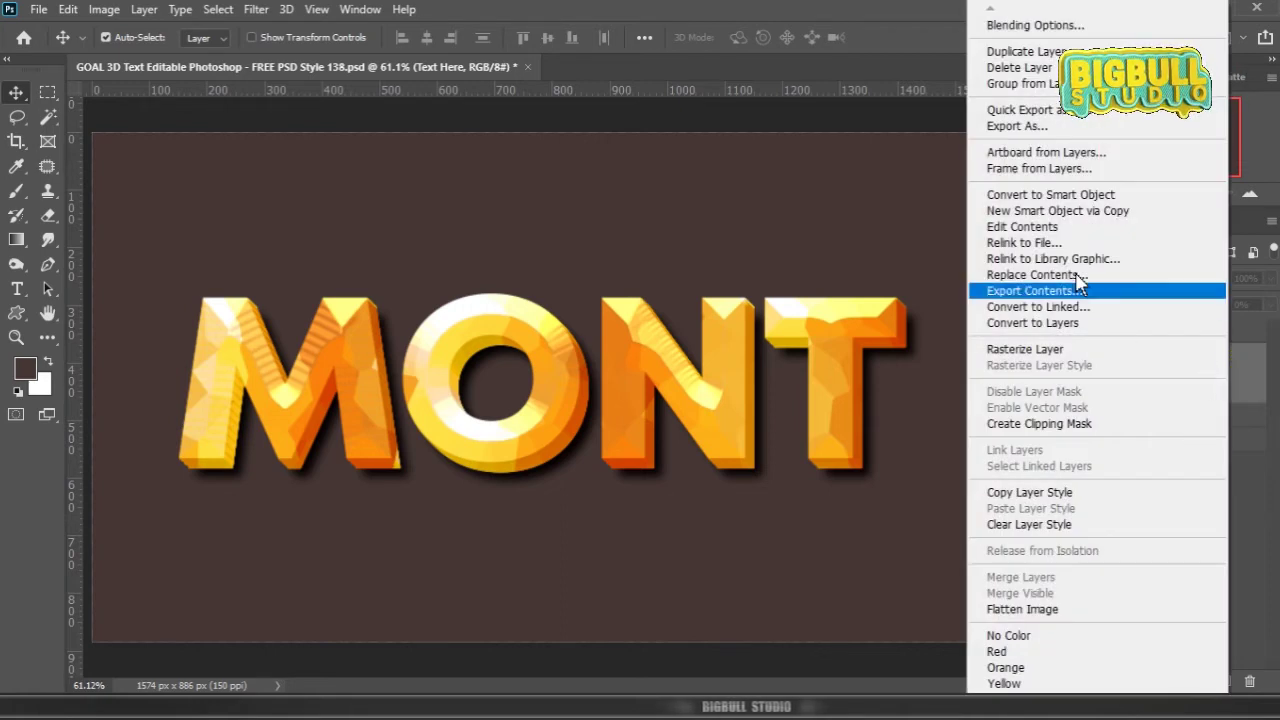
pyautogui.click(1113, 227)
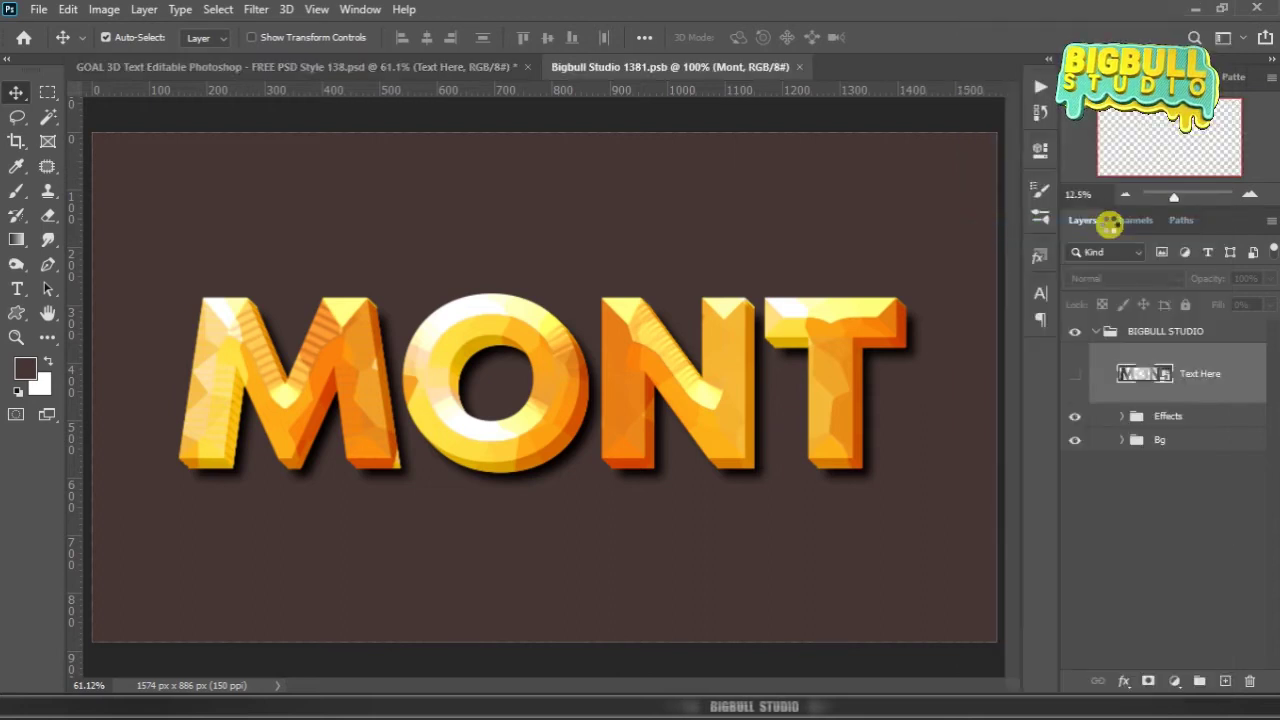
pyautogui.hotkey('alt', 'Tab')
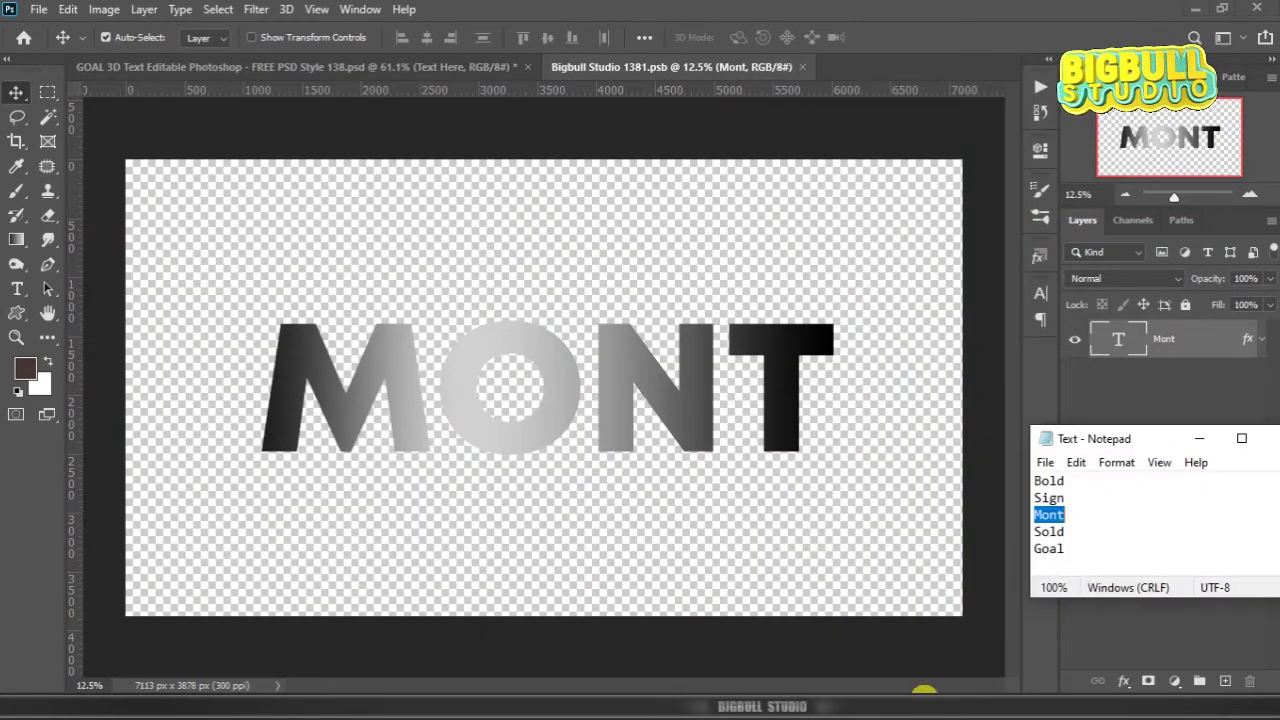
pyautogui.moveTo(1038, 531); pyautogui.dragTo(1062, 531)
pyautogui.rightClick(1055, 531)
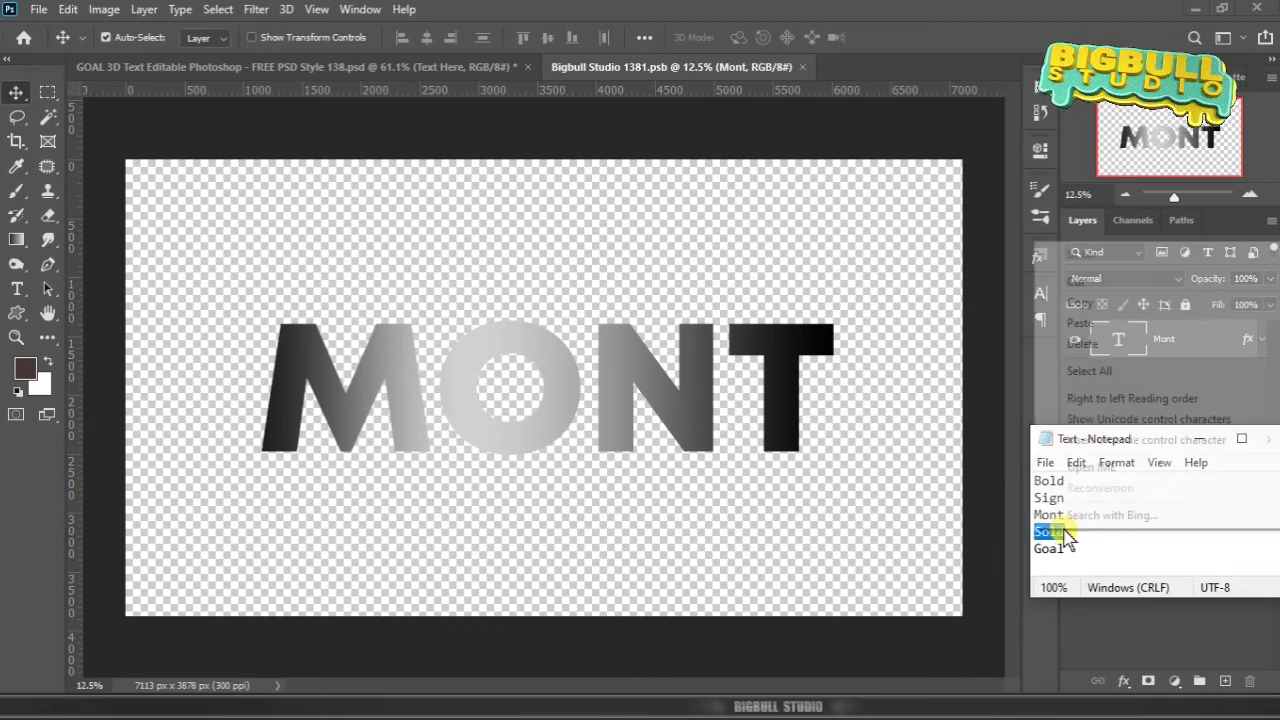
pyautogui.click(1132, 305)
# Replace the MONT text with SOLD and commit the edit.
pyautogui.click(1118, 340)
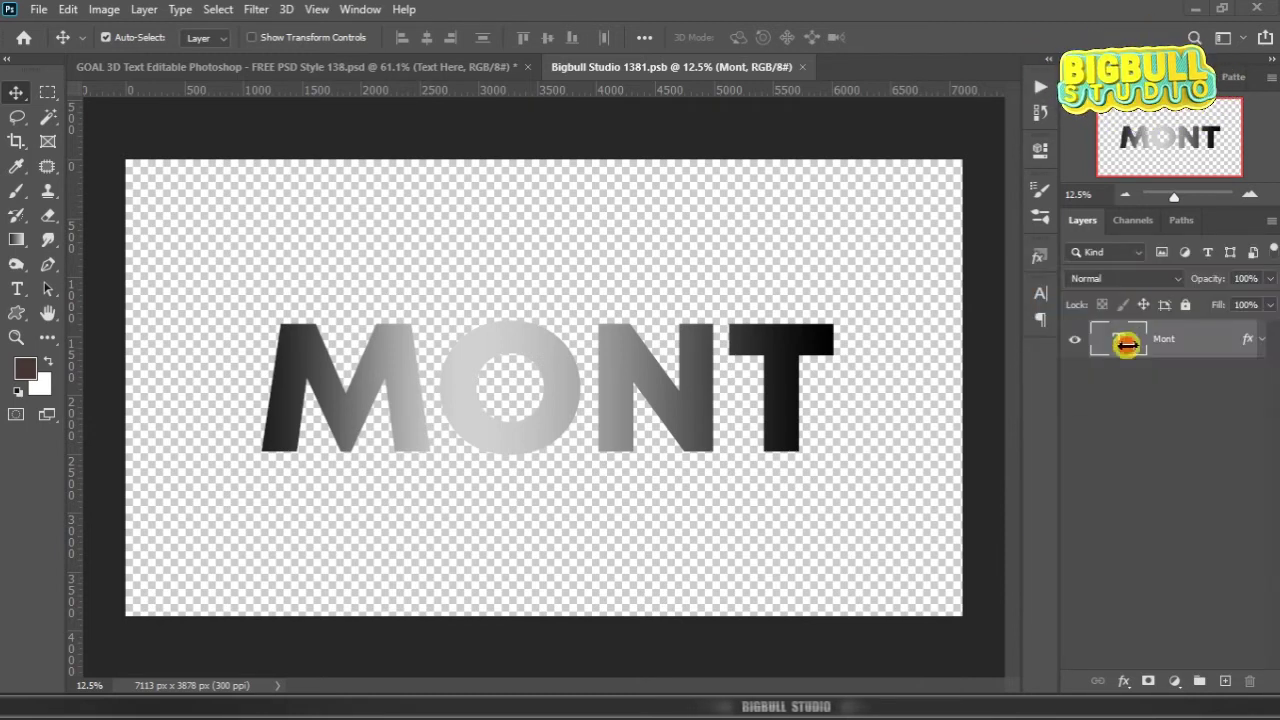
pyautogui.doubleClick(1118, 340)
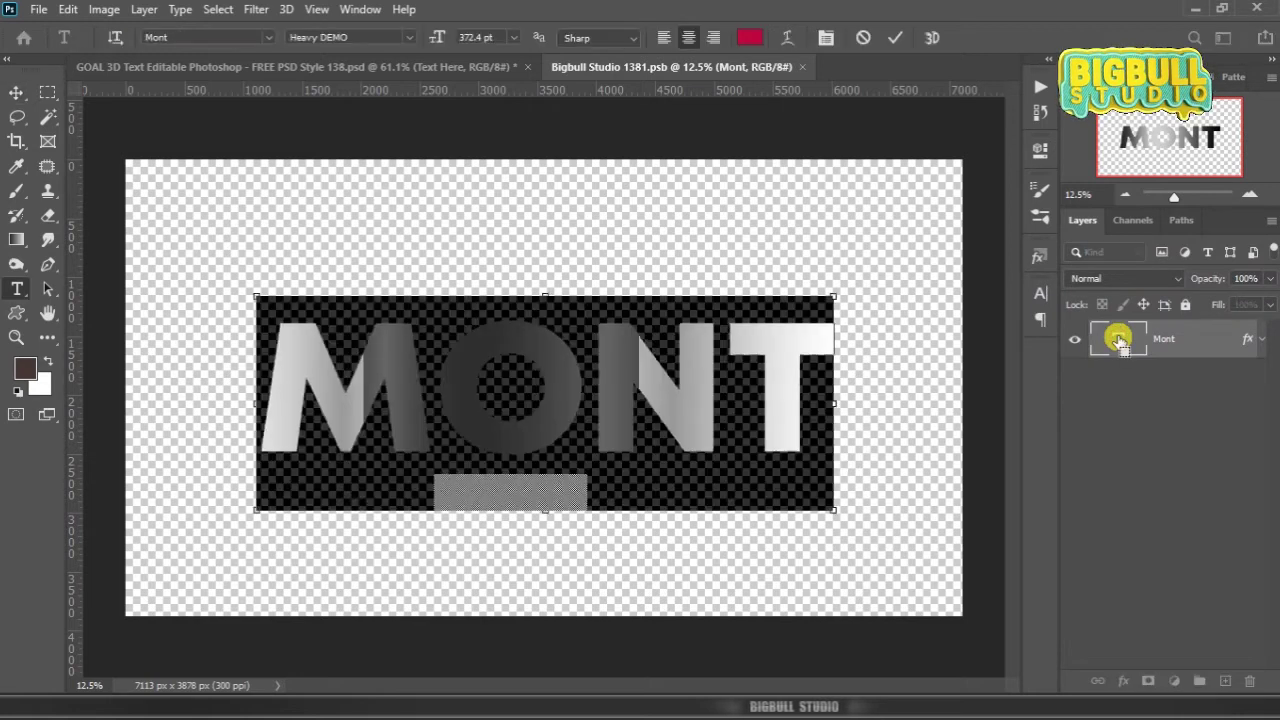
pyautogui.hotkey('ctrl', 'v')
pyautogui.hotkey('ctrl', 'Return')
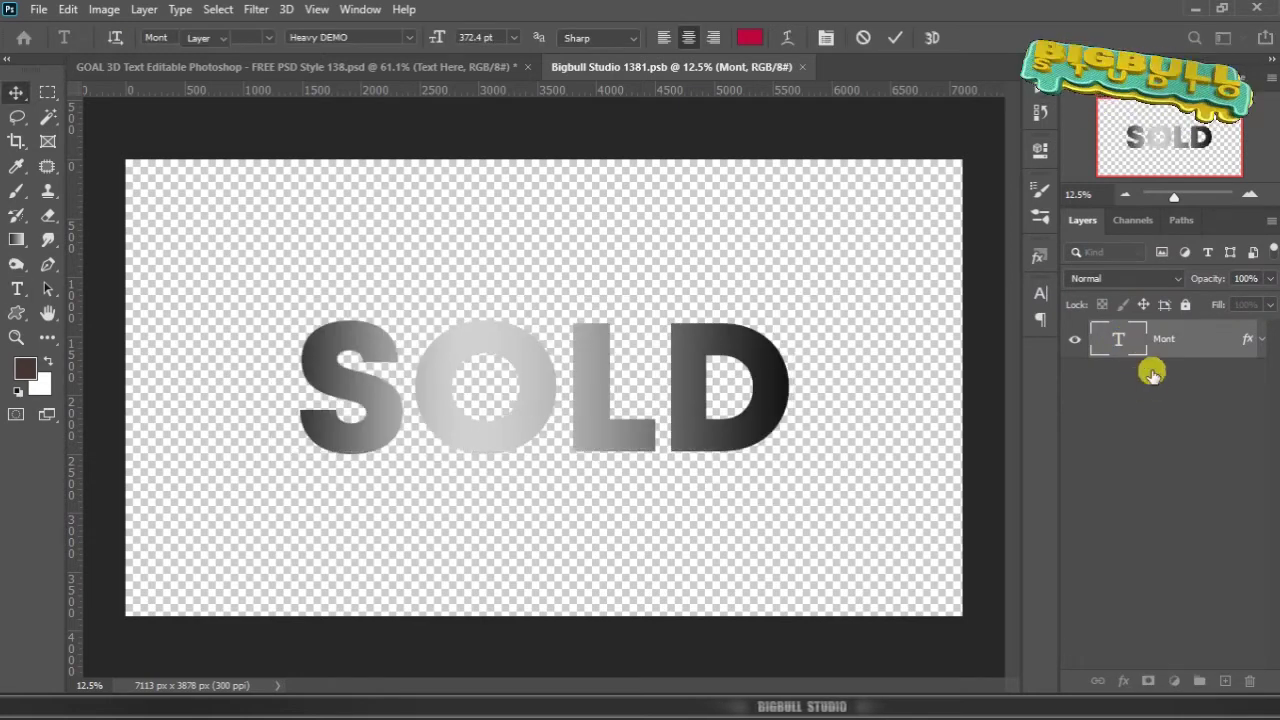
# Save and close Bigbull Studio 1381.psb so the main design displays SOLD.
pyautogui.press('v')
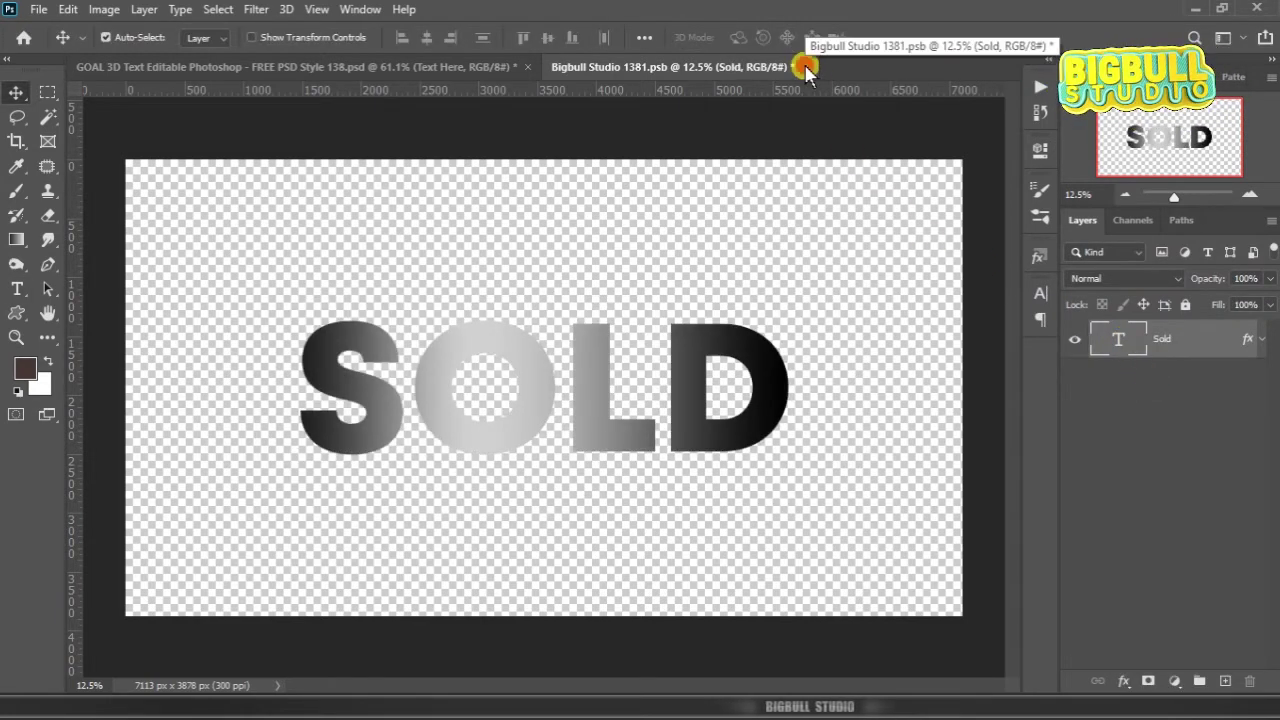
pyautogui.click(798, 66)
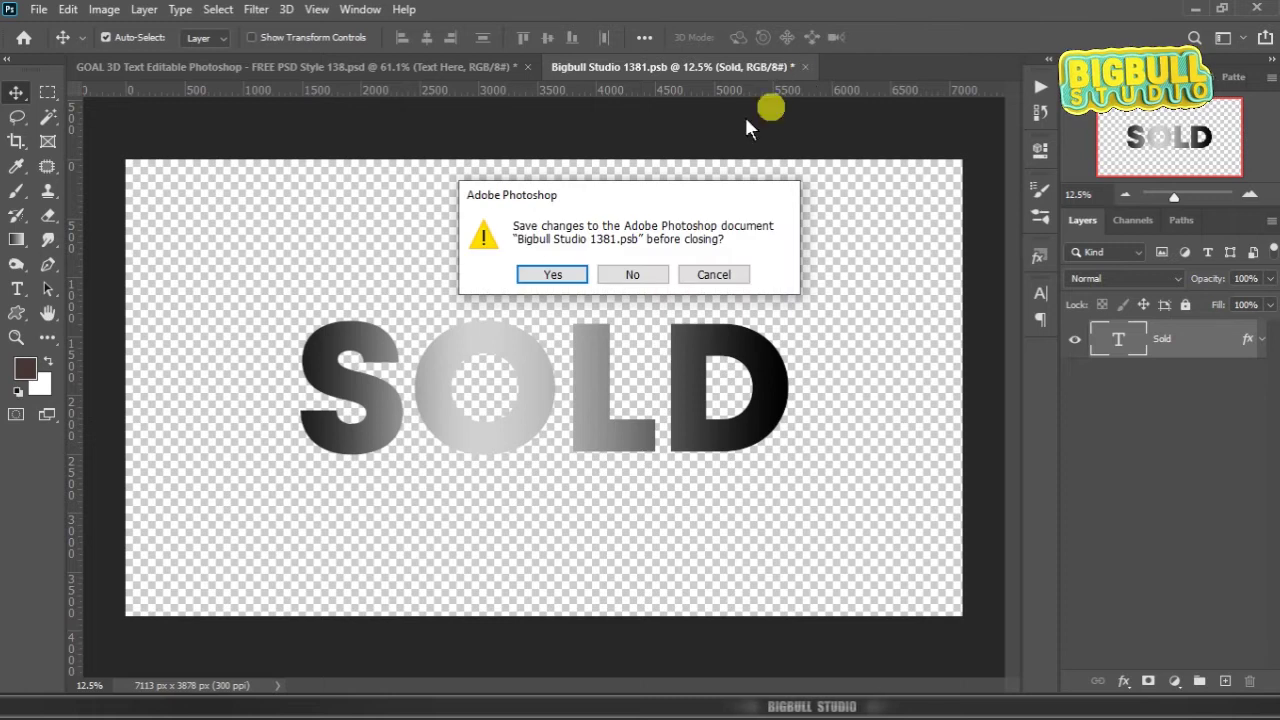
pyautogui.click(567, 272)
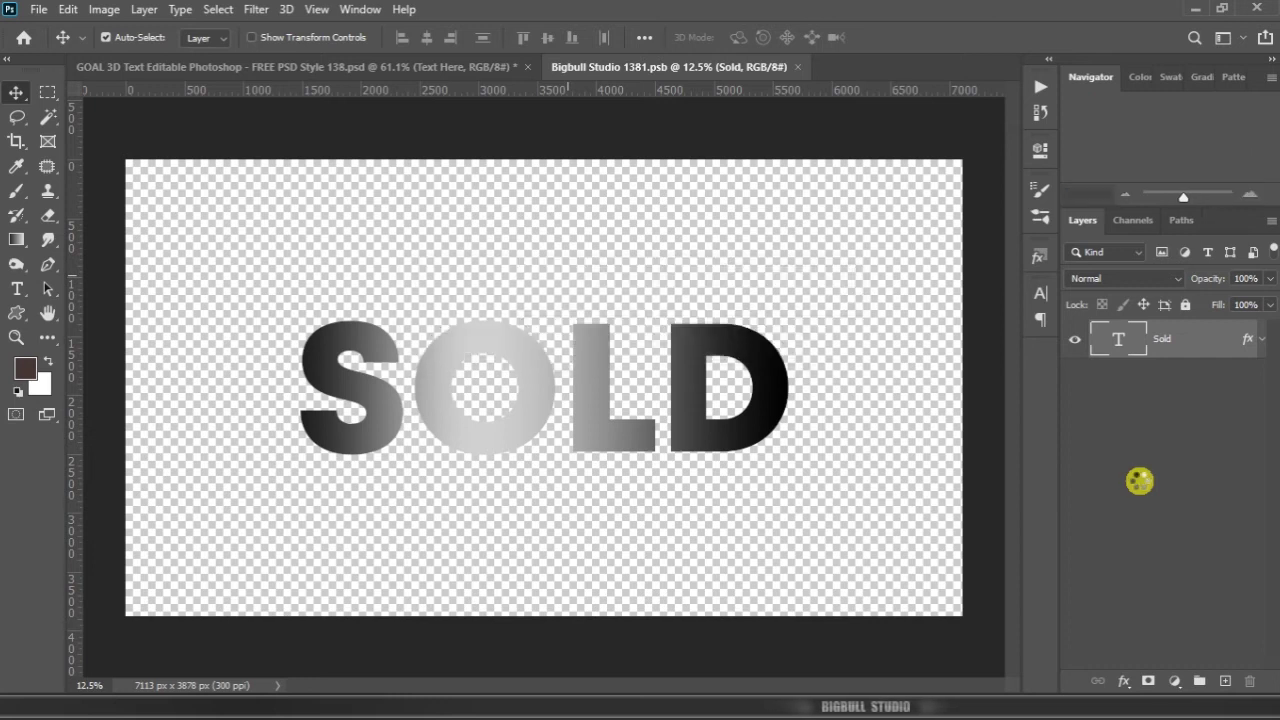
pyautogui.hotkey('ctrl', 'w')
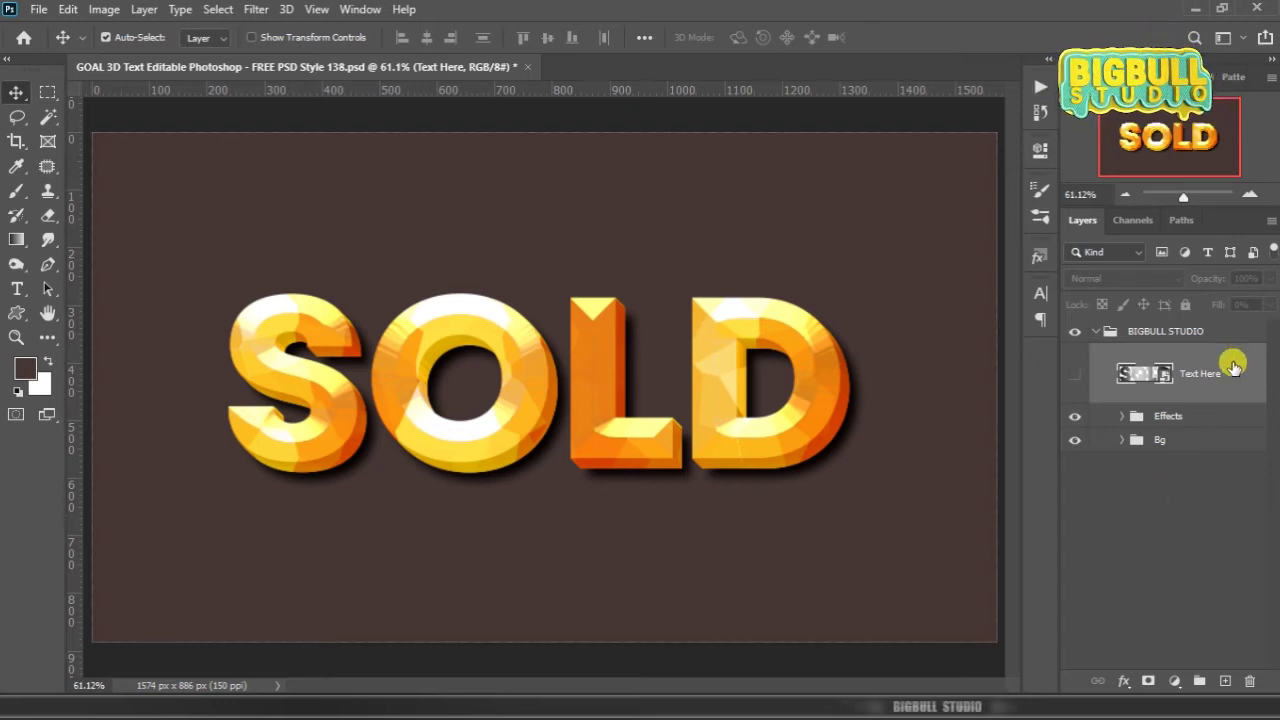
# Reopen the Text Here smart object contents and copy Goal from the word list.
pyautogui.rightClick(1234, 368)
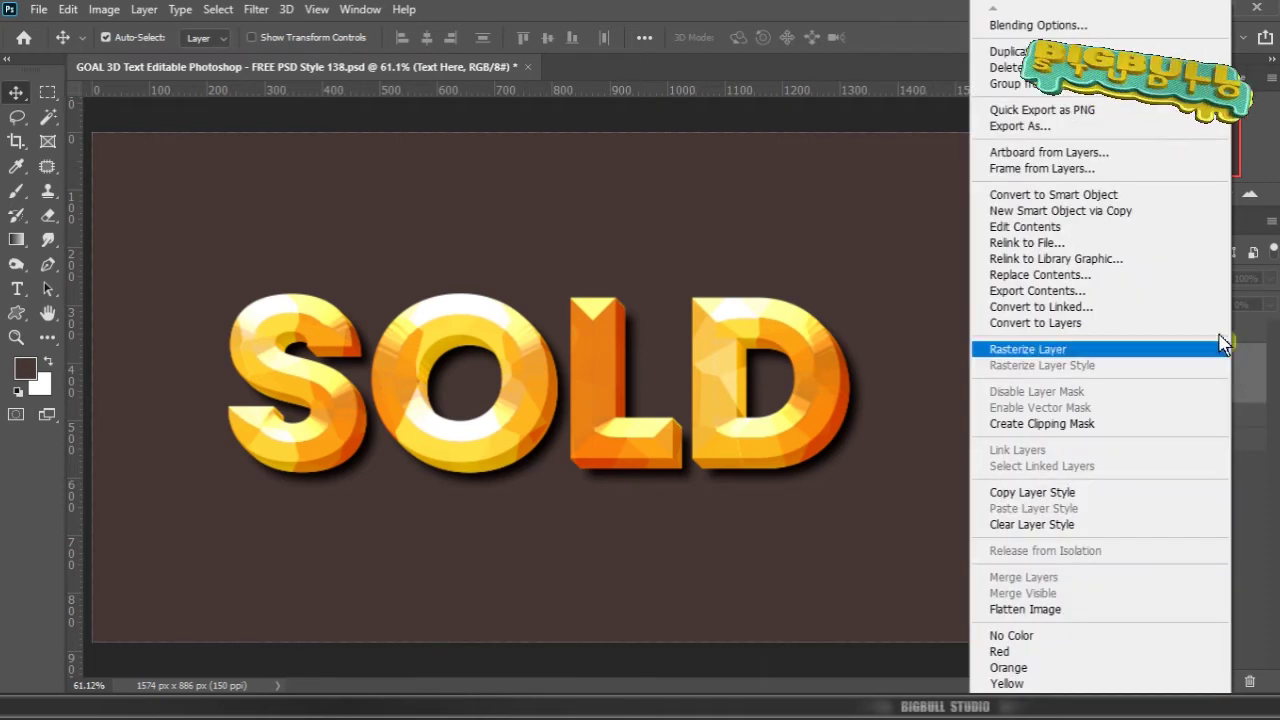
pyautogui.click(1188, 228)
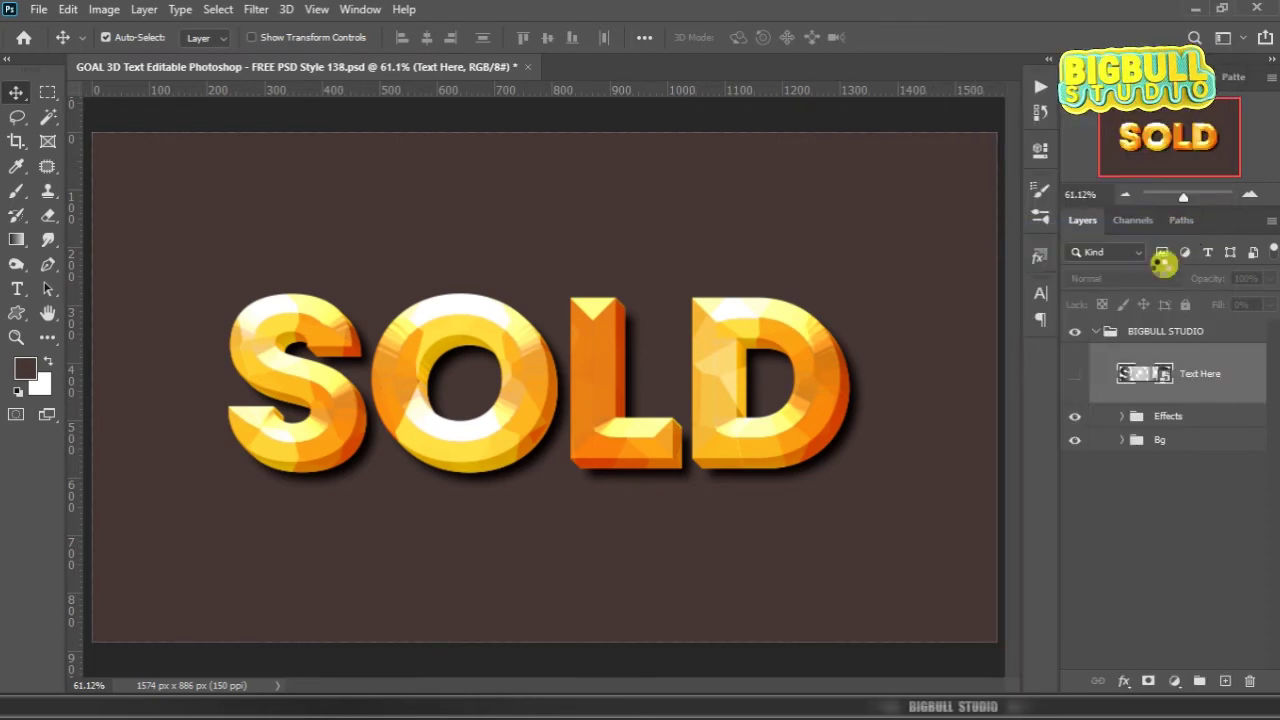
pyautogui.hotkey('alt', 'Tab')
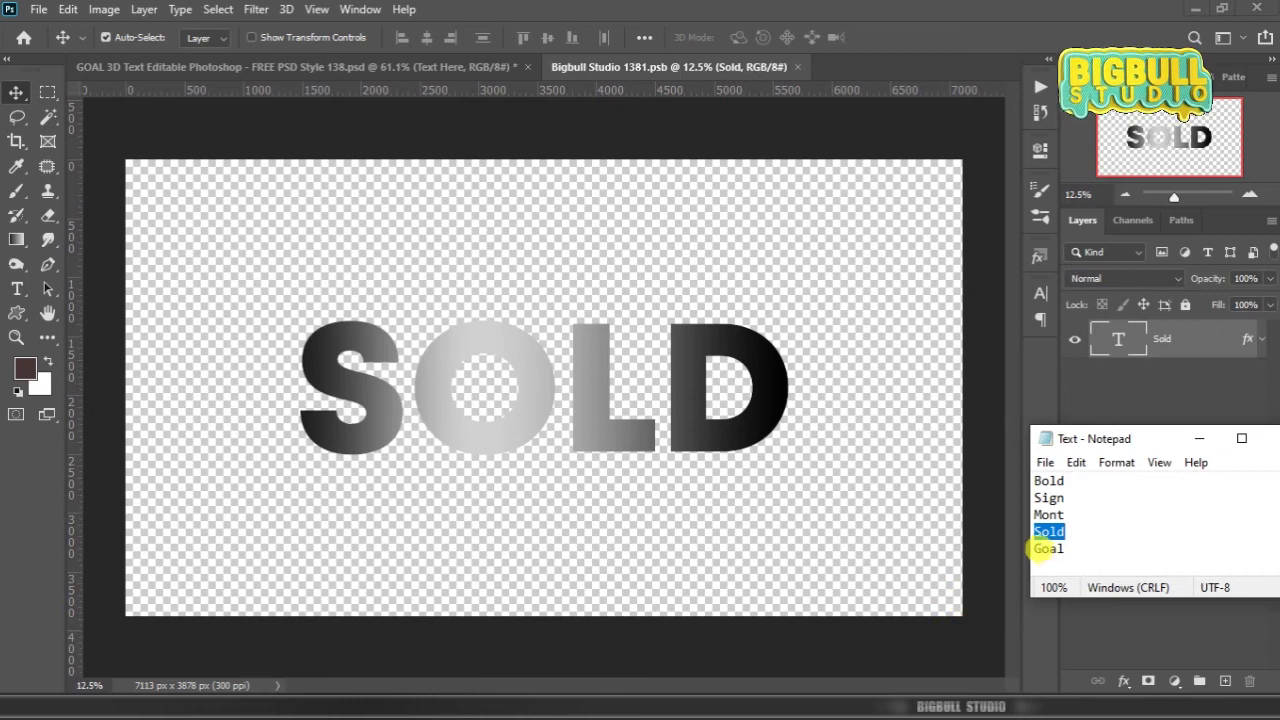
pyautogui.moveTo(1030, 548); pyautogui.dragTo(1056, 548)
pyautogui.rightClick(1056, 548)
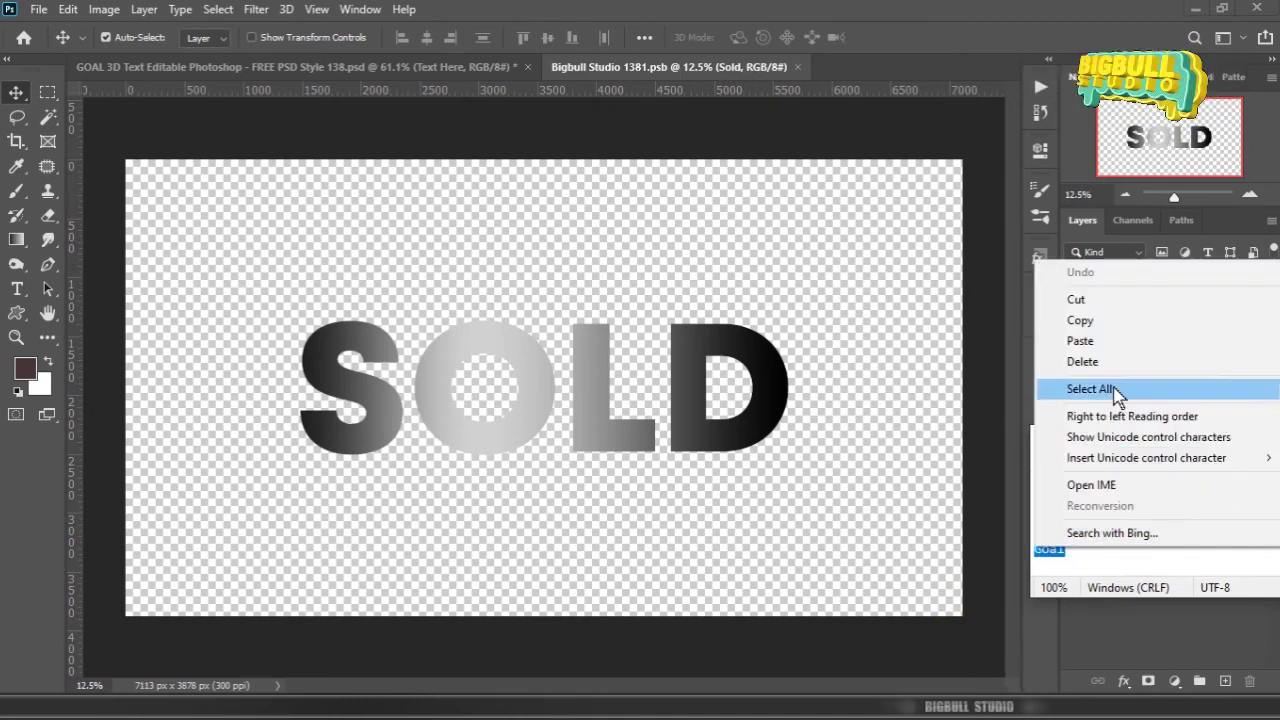
pyautogui.click(1131, 334)
# Replace the SOLD text with GOAL and commit the edit.
pyautogui.click(1119, 340)
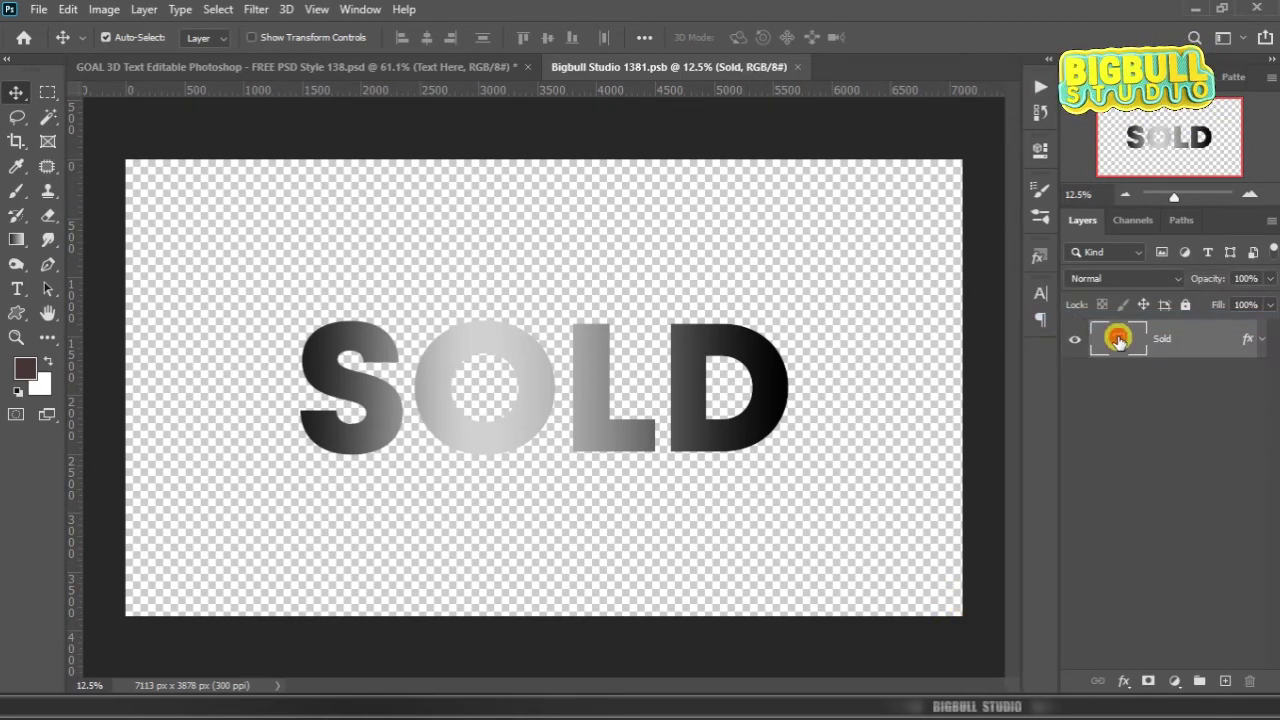
pyautogui.doubleClick(1118, 340)
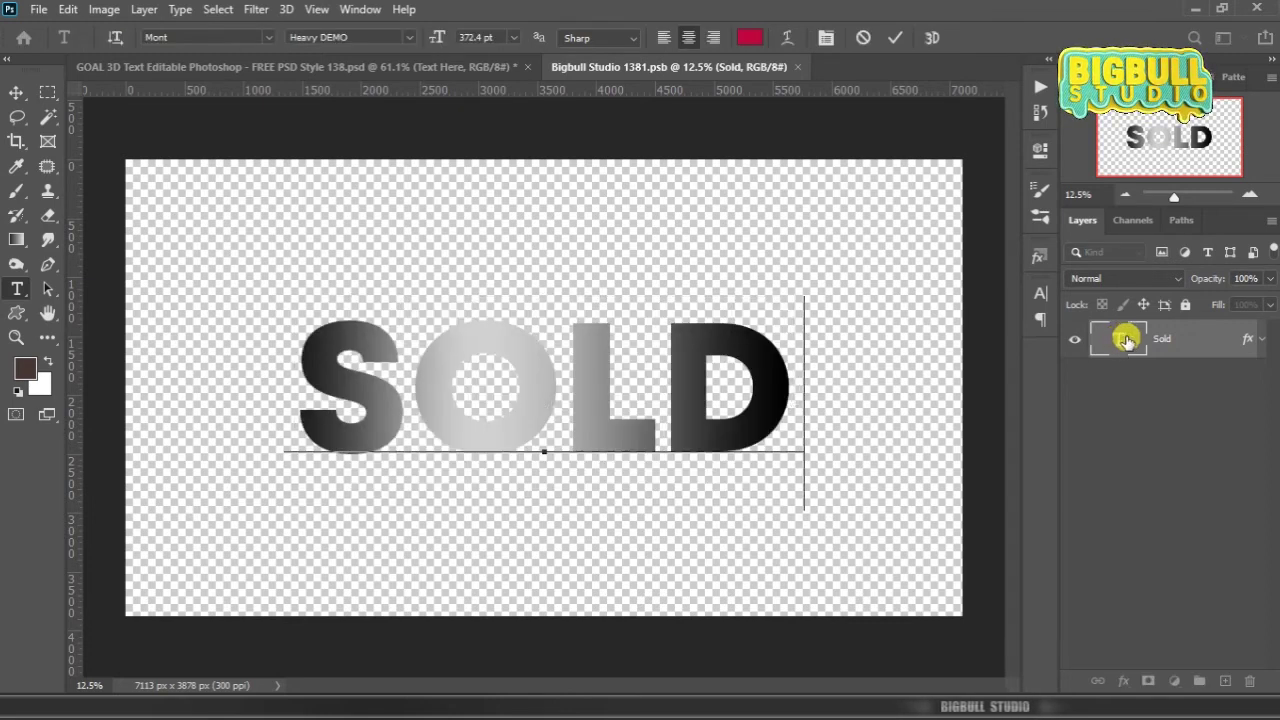
pyautogui.hotkey('ctrl', 'v')
pyautogui.hotkey('ctrl', 'Return')
pyautogui.press('v')
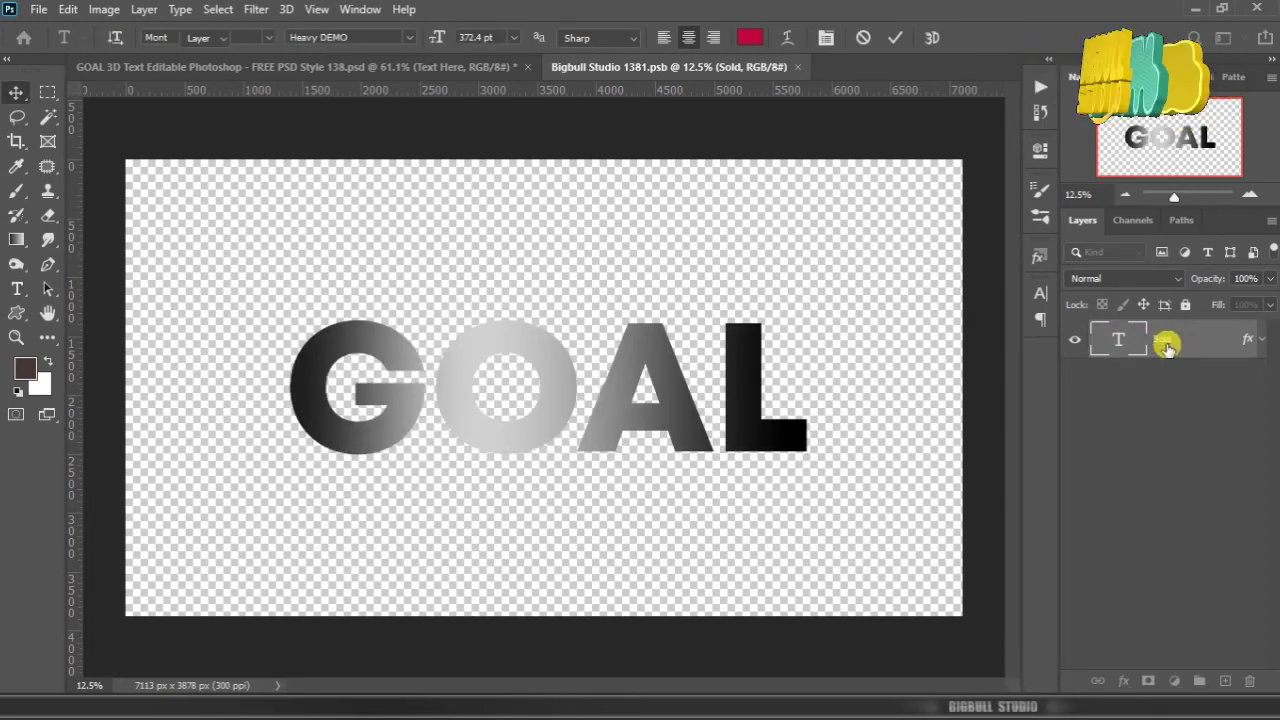
# Save and close Bigbull Studio 1381.psb so the main design displays GOAL.
pyautogui.click(798, 66)
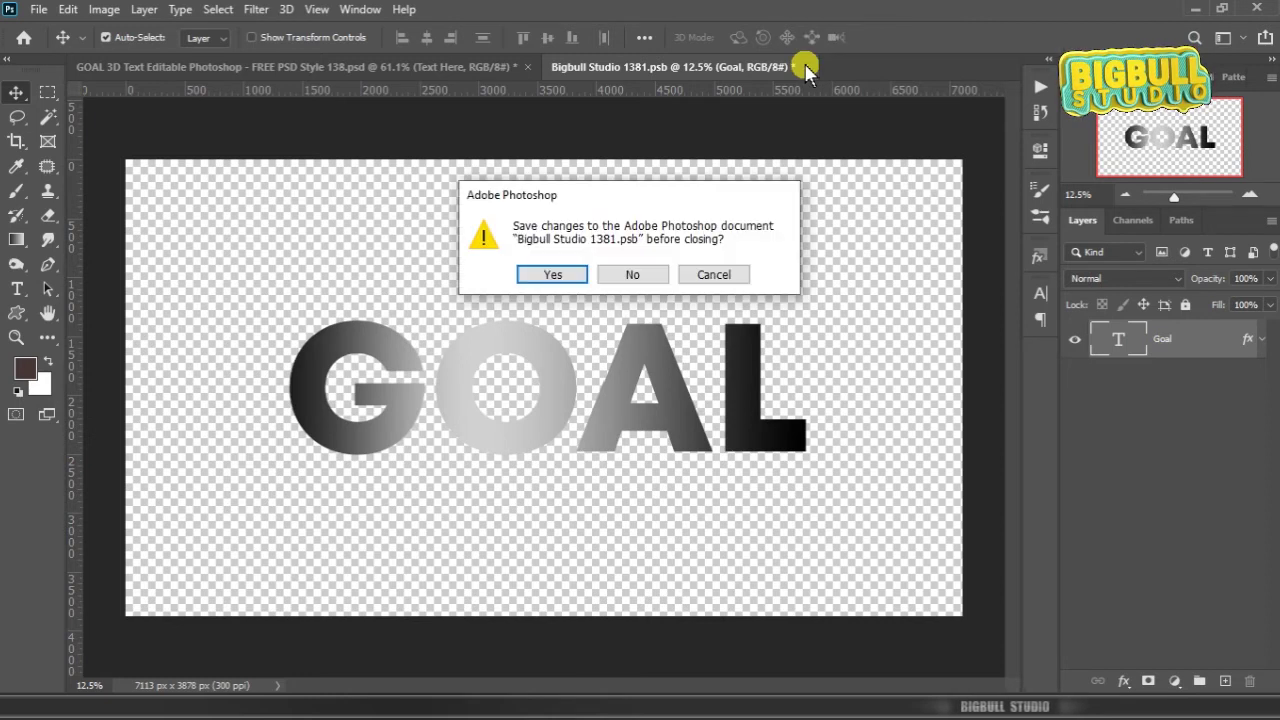
pyautogui.click(560, 280)
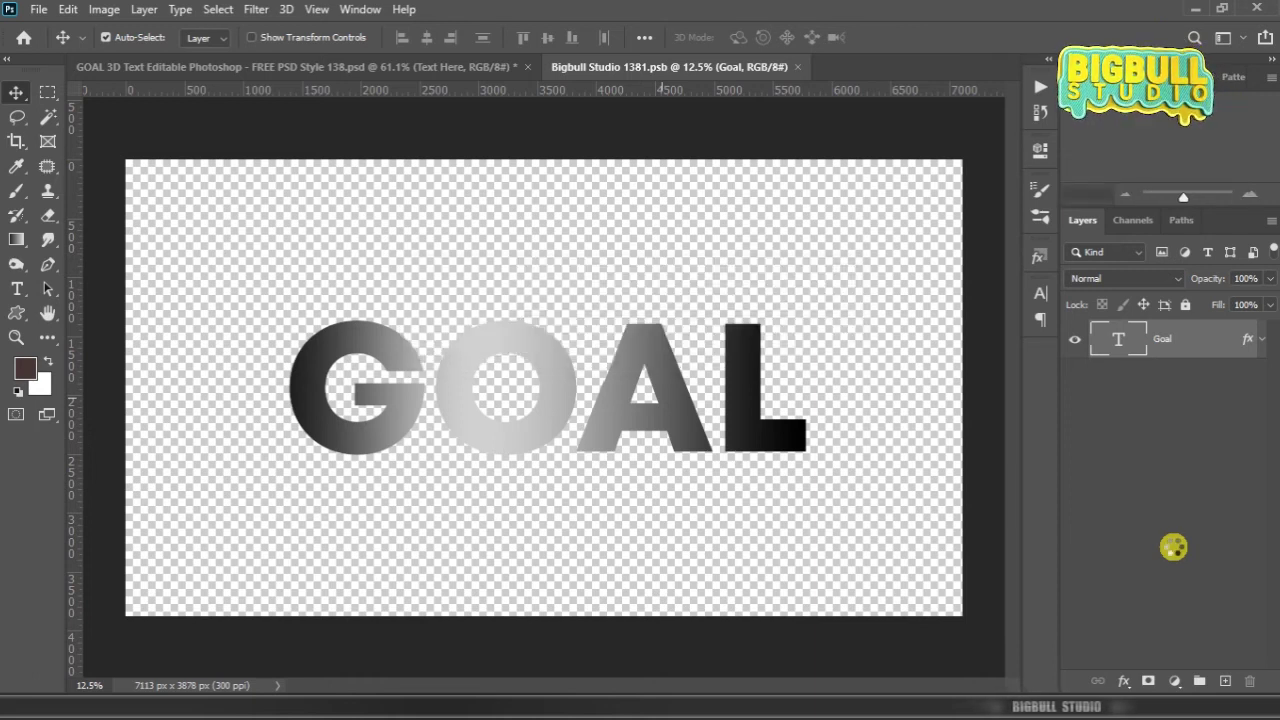
pyautogui.hotkey('ctrl', 'w')
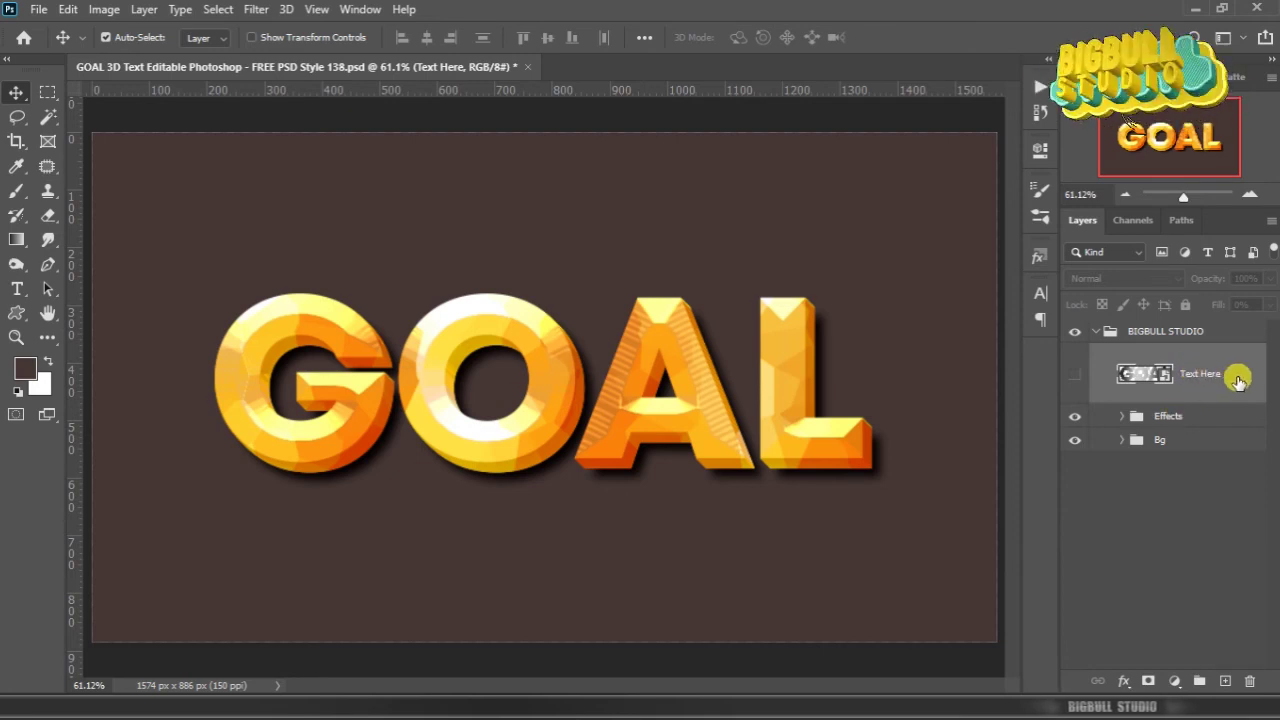
# Collapse the BIGBULL STUDIO layer group in the Layers panel and leave no layer selected.
pyautogui.click(1099, 333)
pyautogui.click(1185, 390)
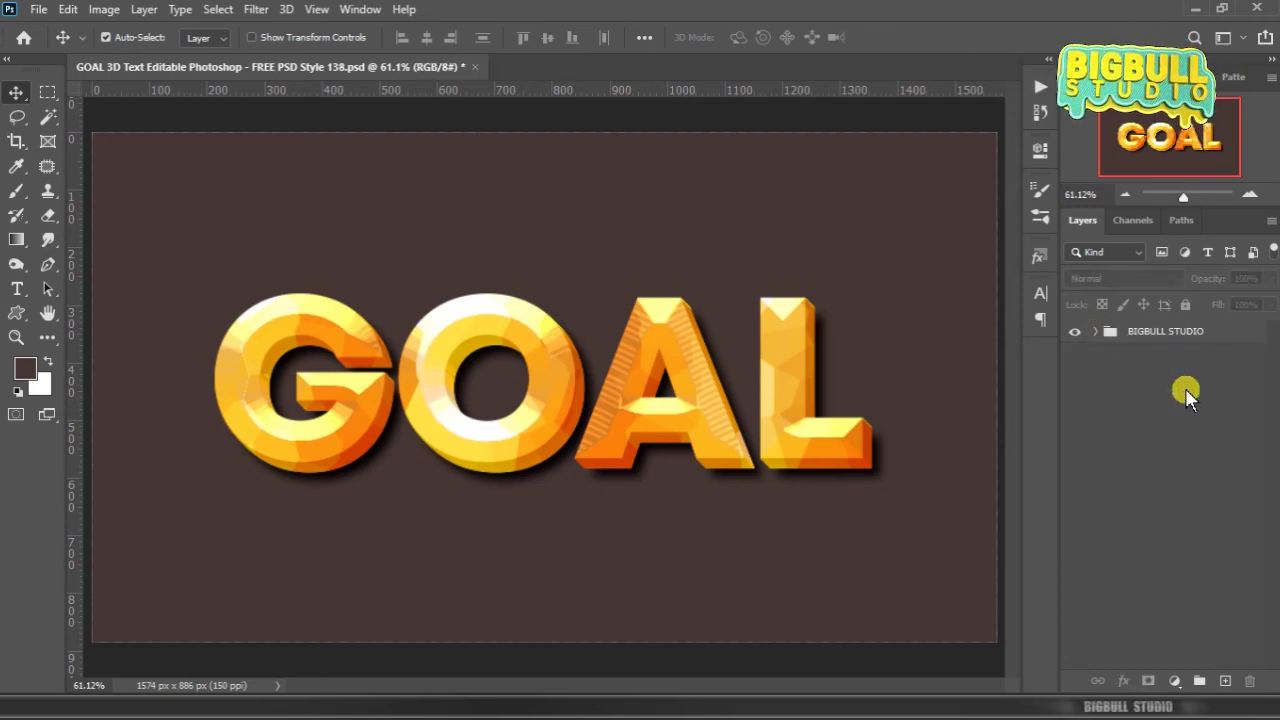